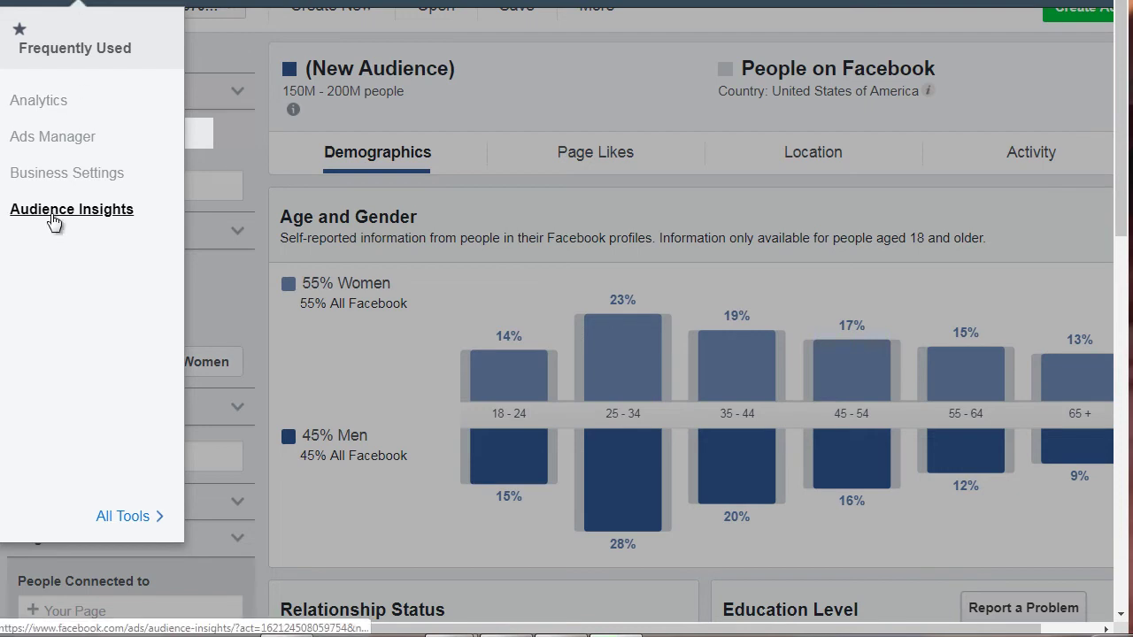
Close the tools menu and look over the audience filters and demographic charts of the new audience.
click(288, 226)
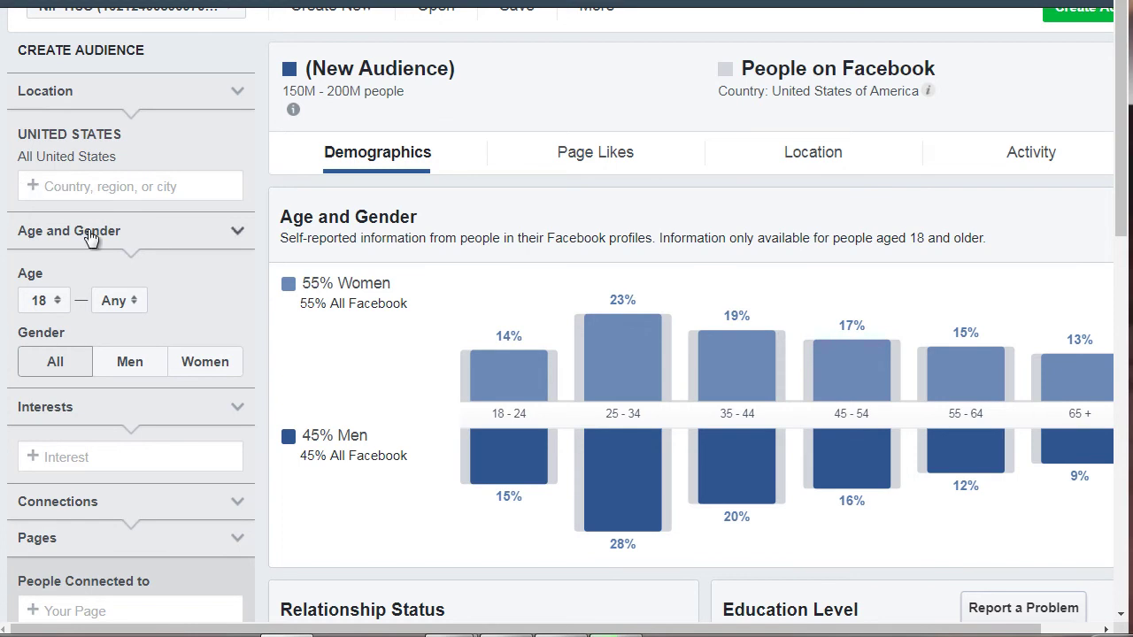
scroll(143, 278, down, 3)
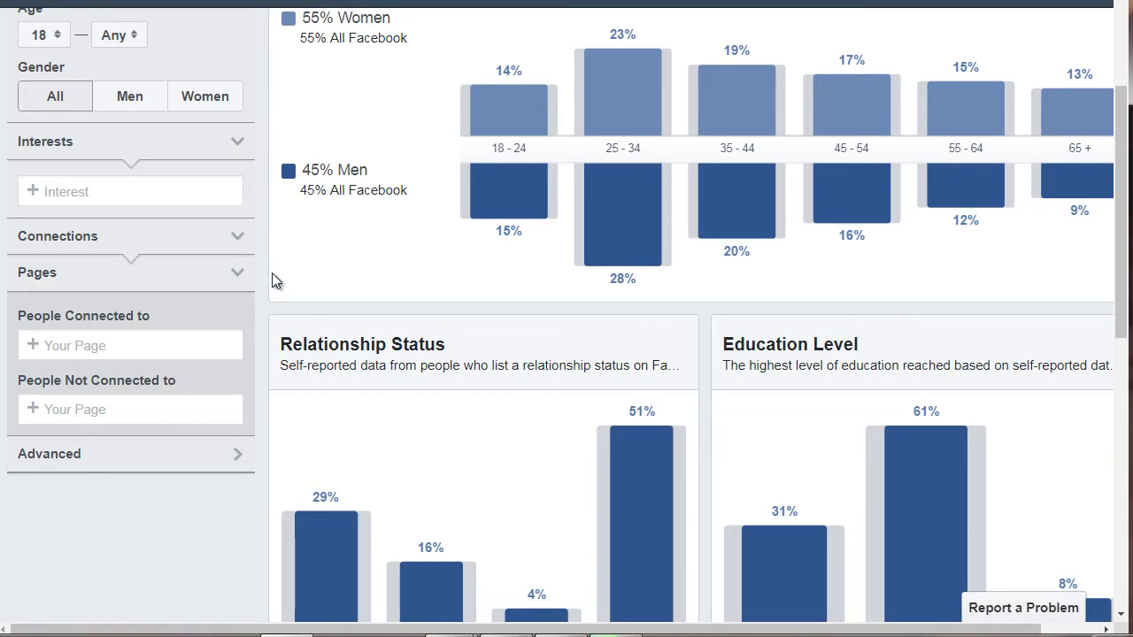
scroll(271, 280, up, 1)
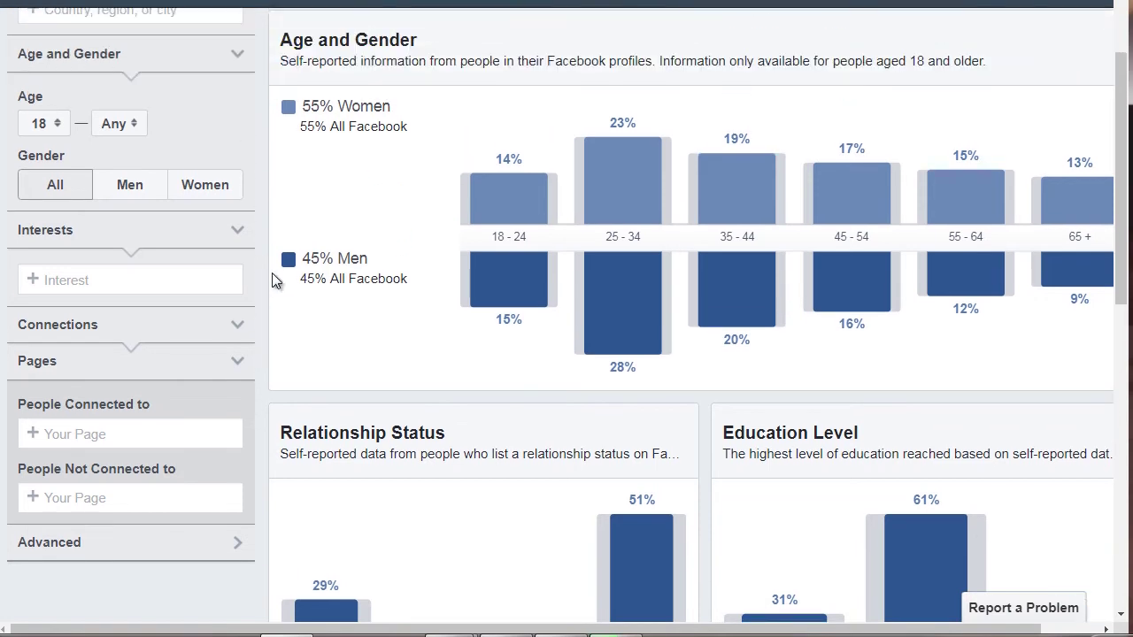
scroll(1119, 80, up, 1)
drag(1119, 80, 1117, 51)
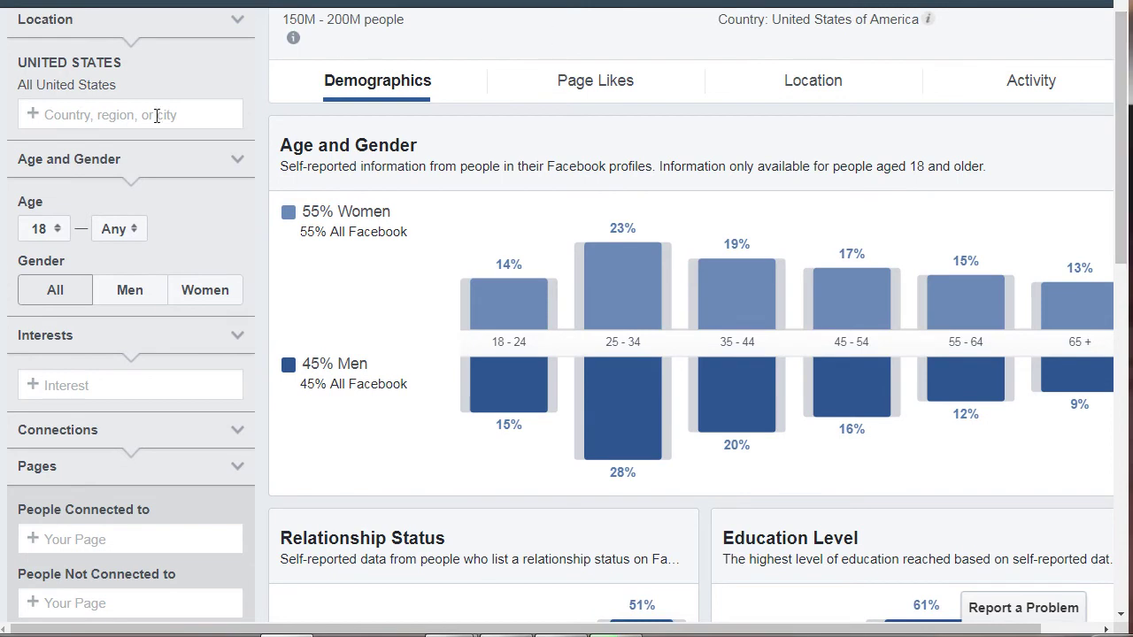
Remove United States from the audience location, search for australia as a replacement, and dismiss the audience size notice.
mouse_move(58, 77)
click(237, 86)
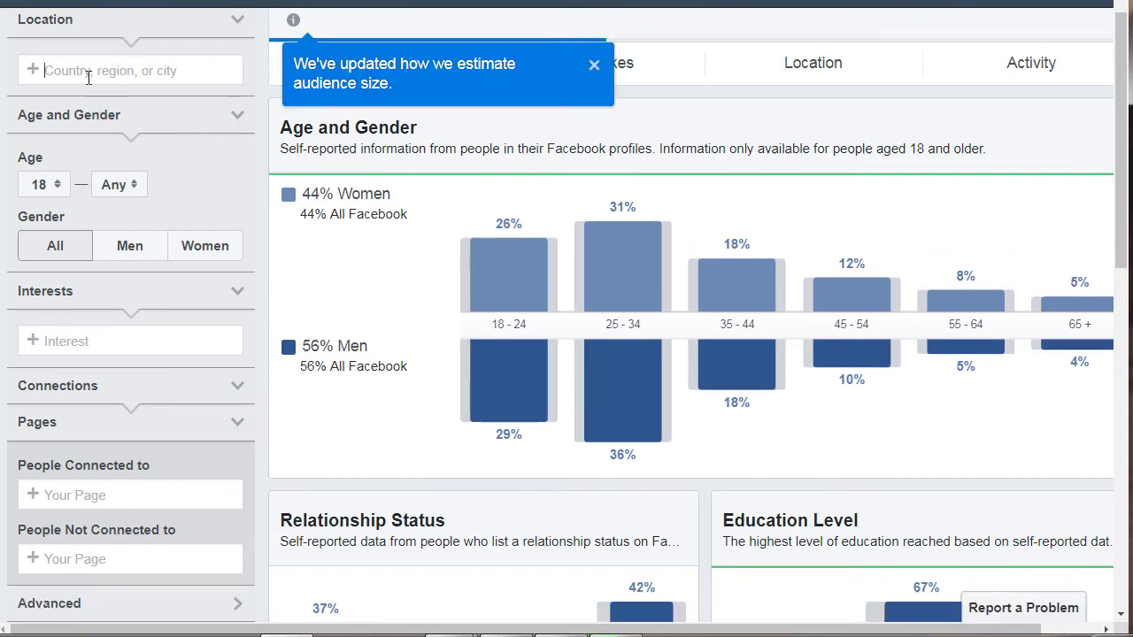
text(australia)
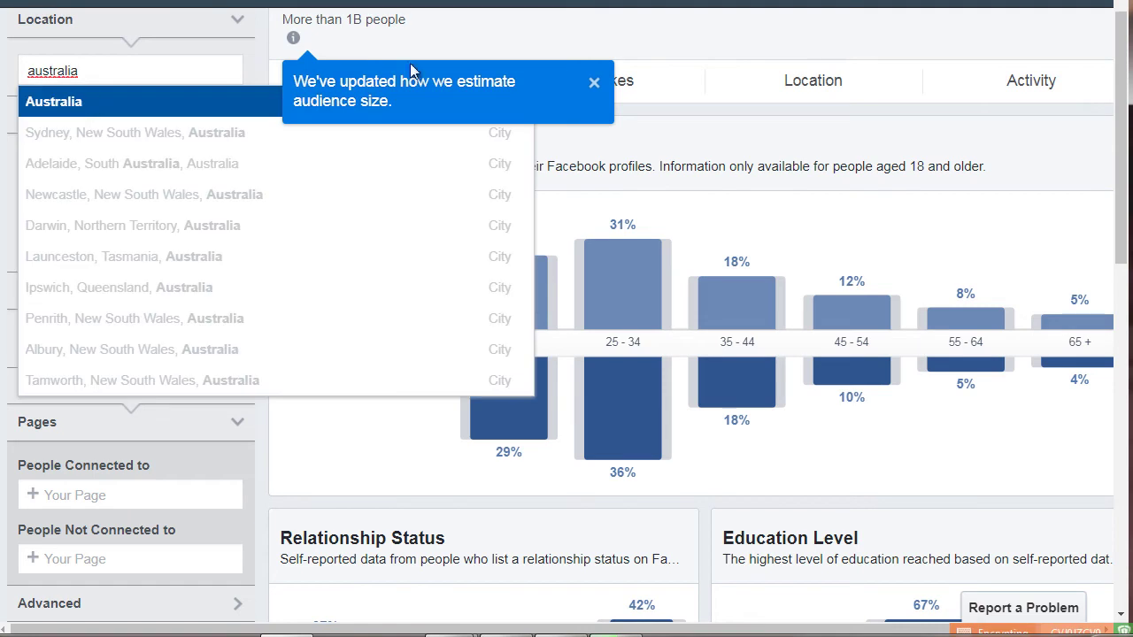
click(595, 81)
Replace the location search with united states and select the country United States.
drag(94, 67, 2, 70)
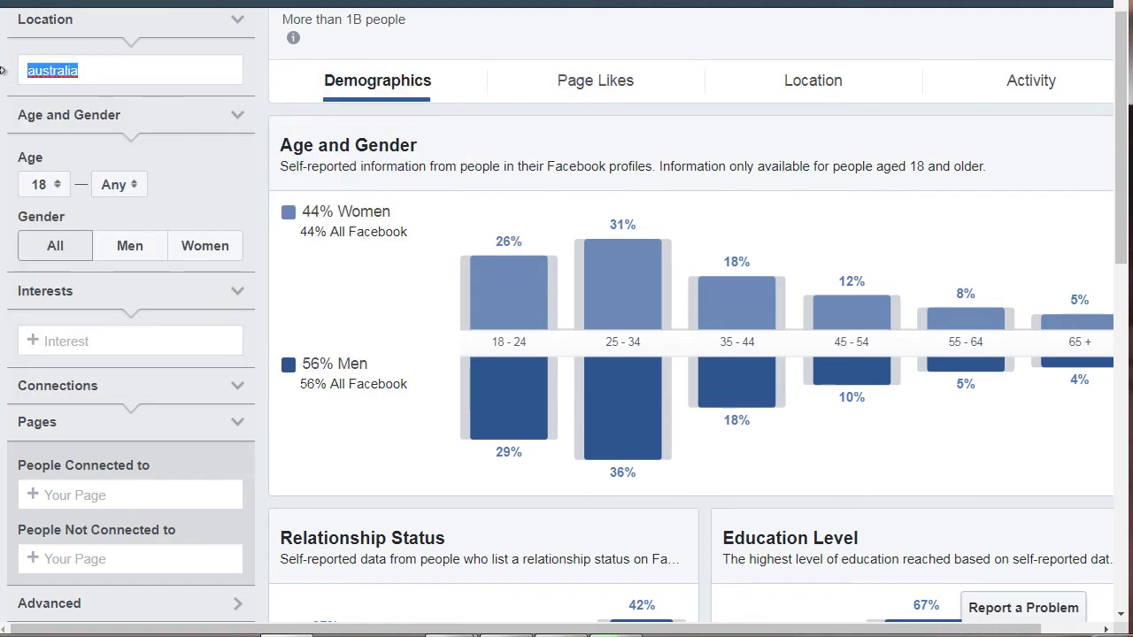
text(united states)
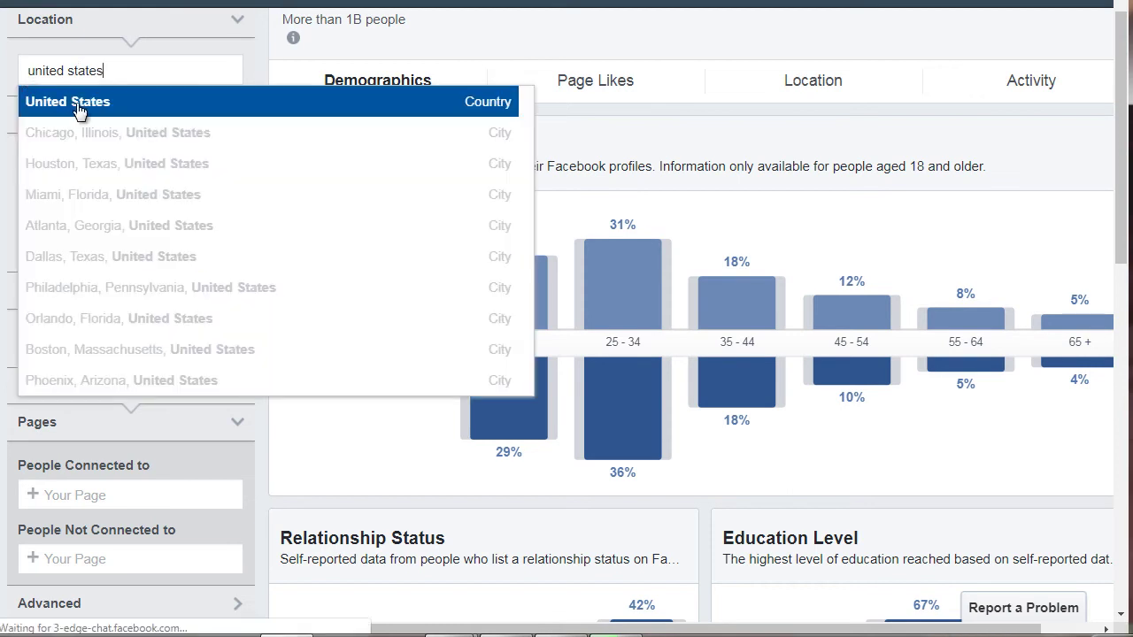
click(70, 102)
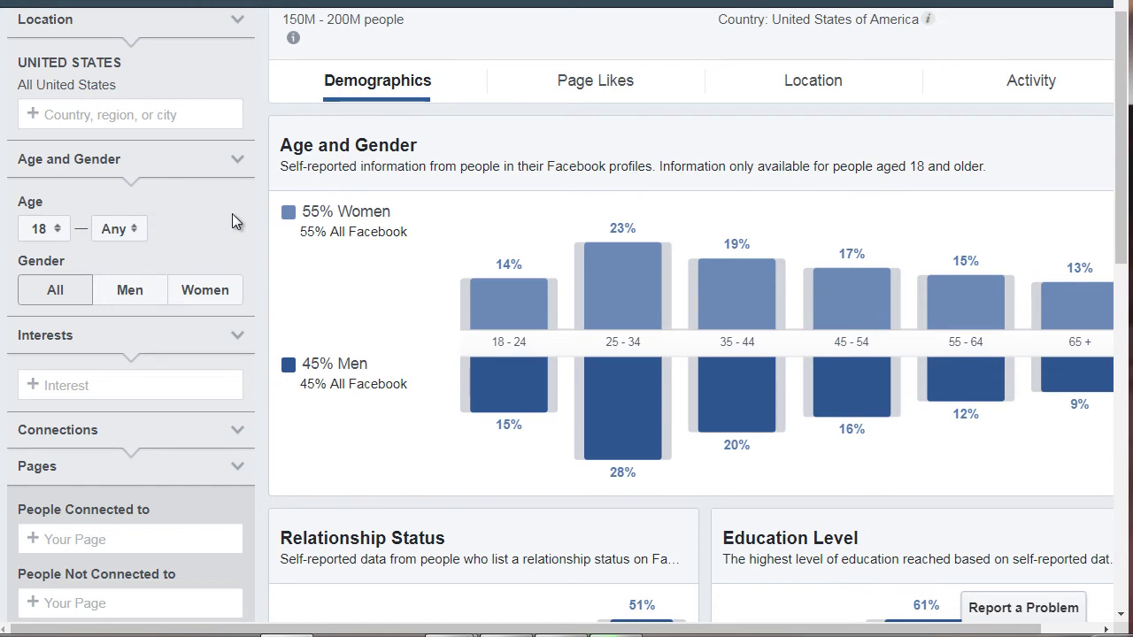
Set the audience's age range to 30 through 65+.
click(50, 234)
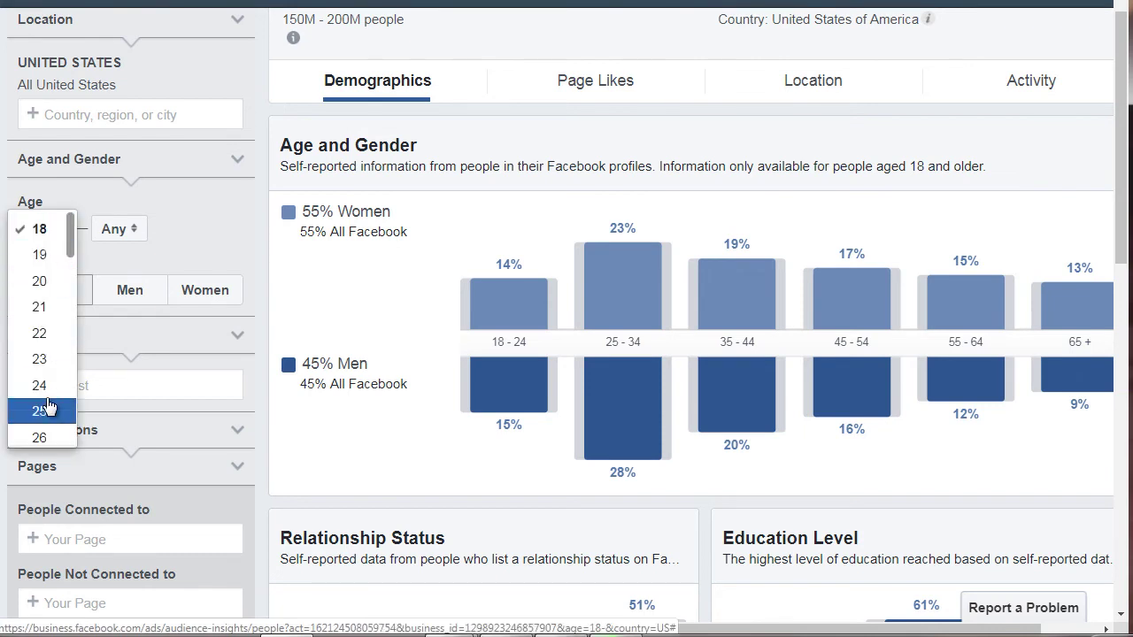
scroll(49, 405, down, 3)
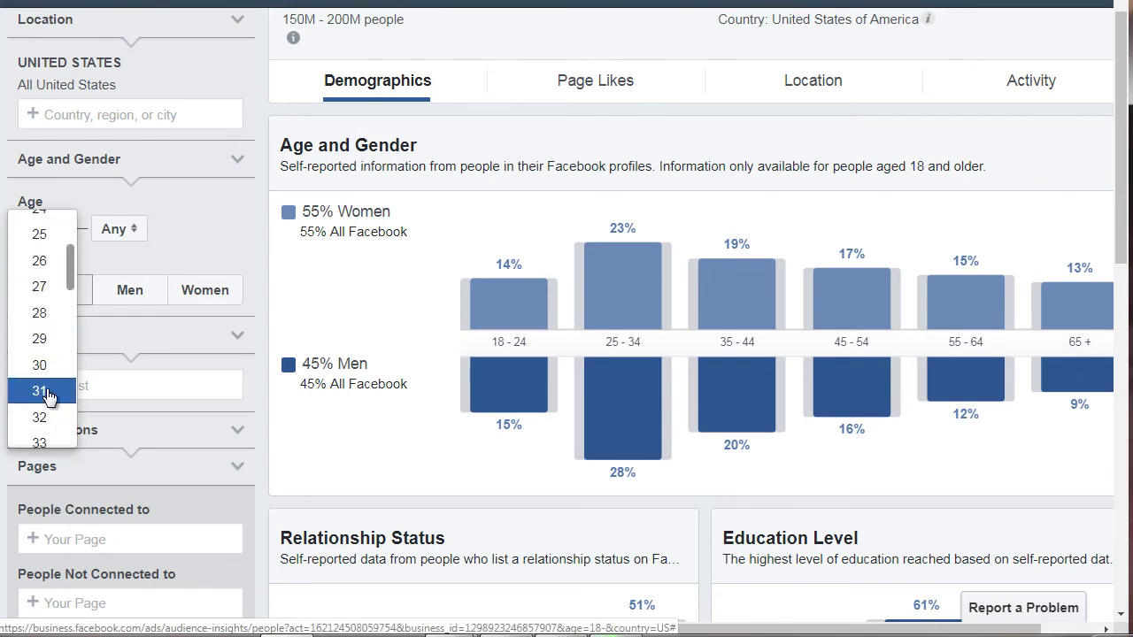
click(45, 365)
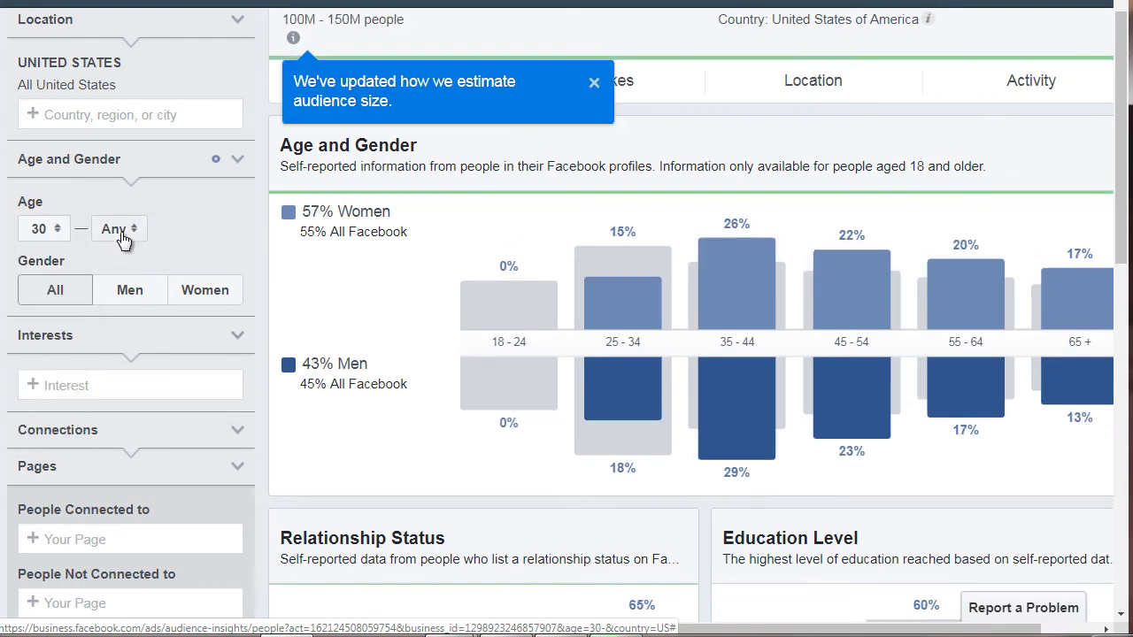
click(128, 232)
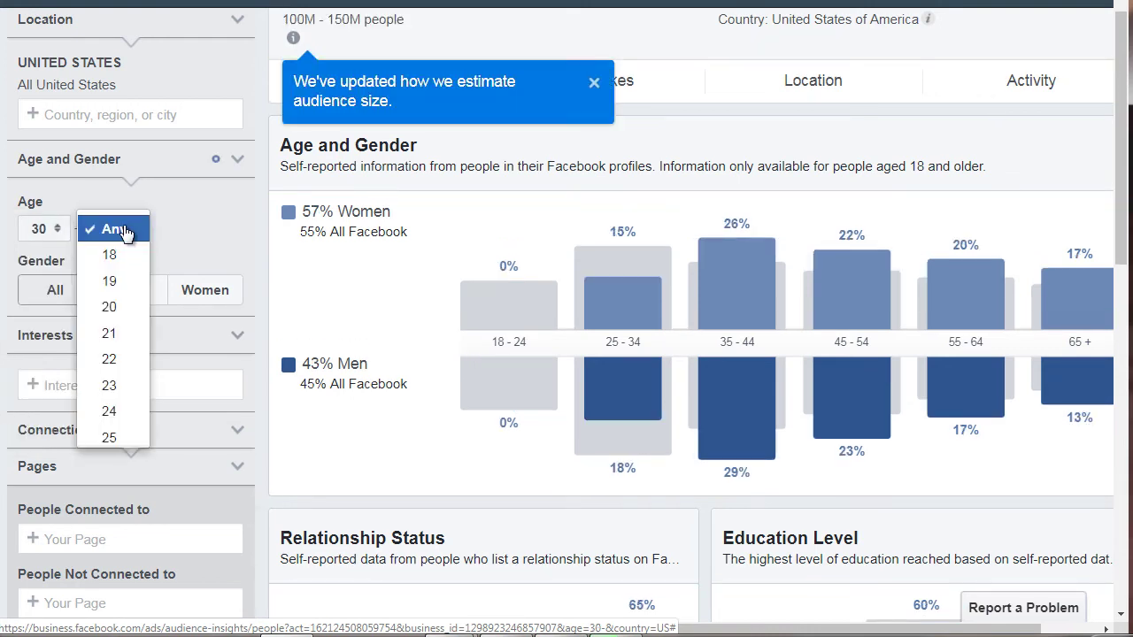
scroll(130, 305, down, 12)
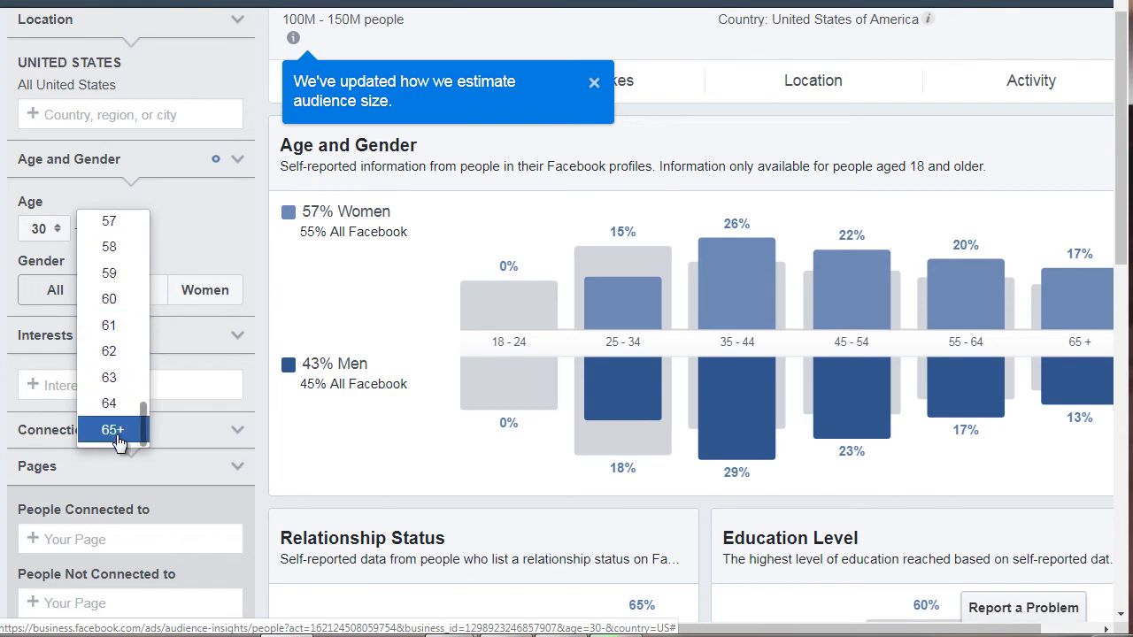
click(114, 437)
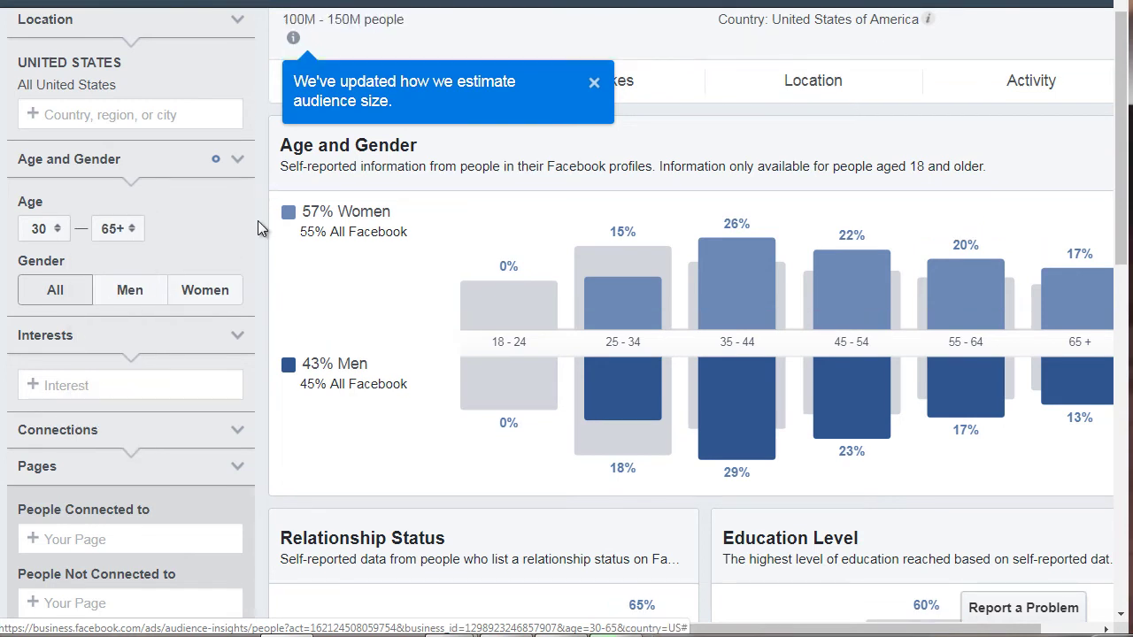
scroll(259, 223, down, 1)
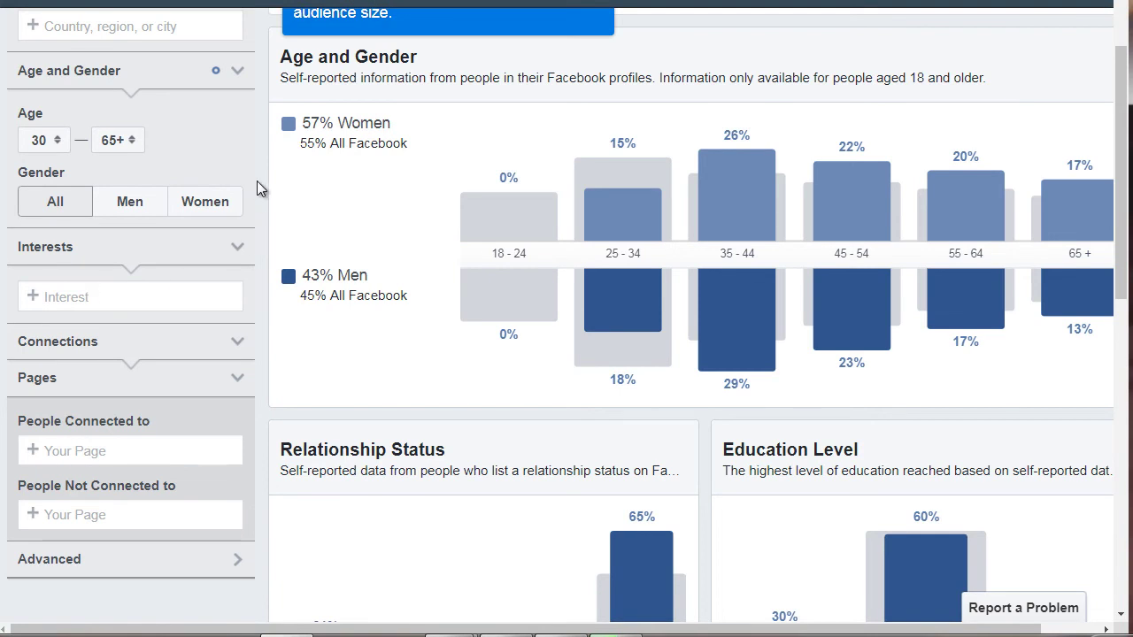
scroll(256, 189, up, 1)
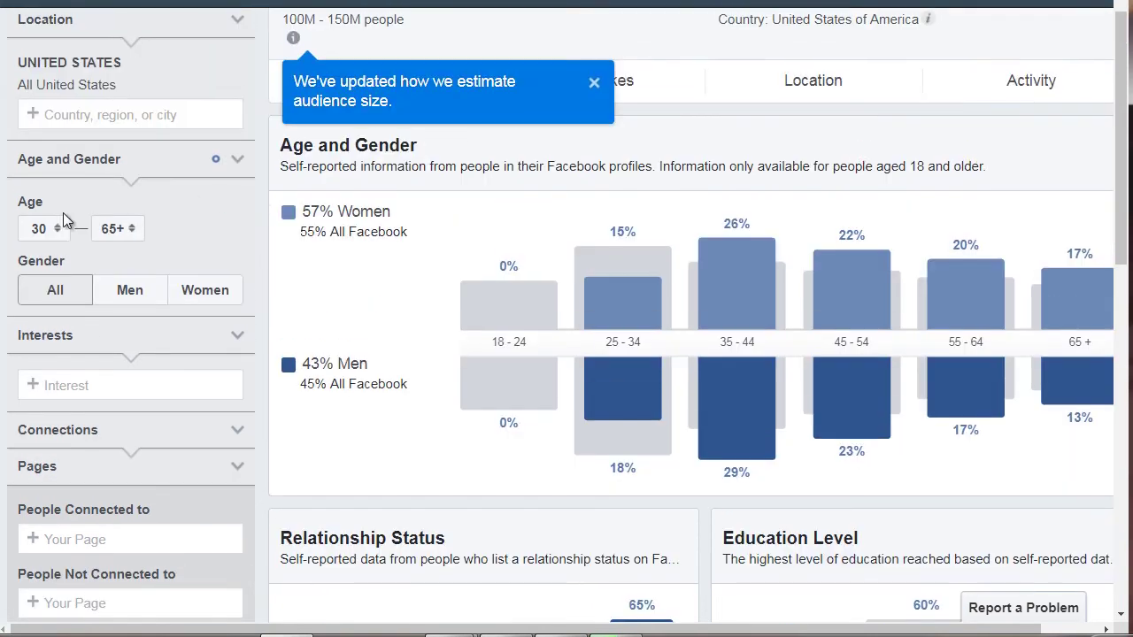
Reset the audience's age range to 18 through Any.
click(40, 230)
scroll(43, 151, up, 3)
click(53, 143)
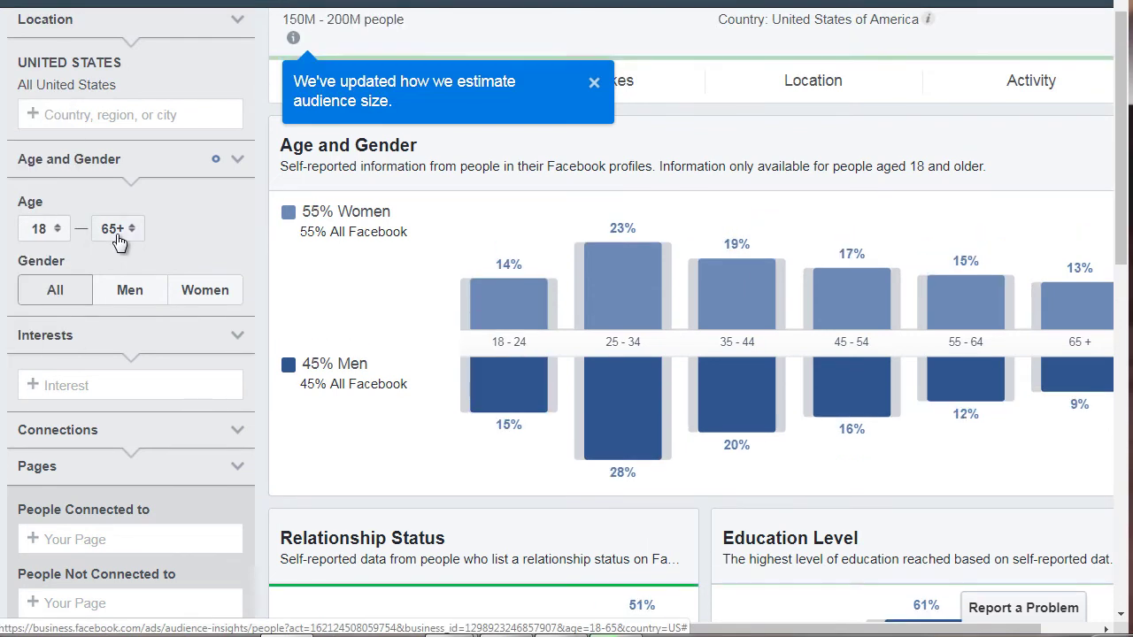
click(117, 232)
scroll(117, 240, up, 14)
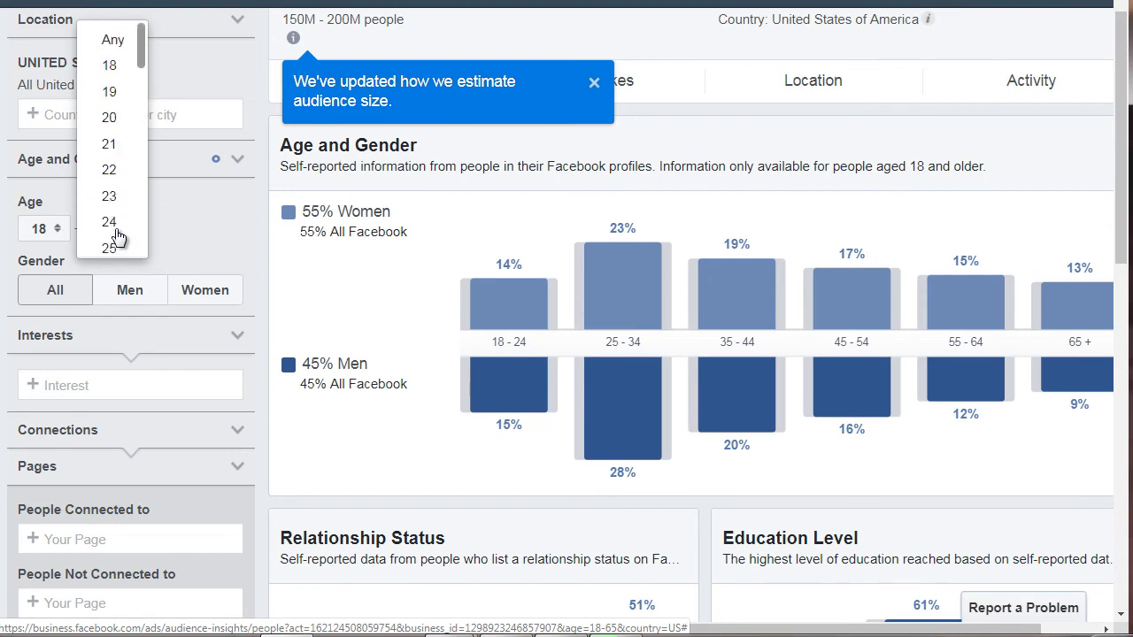
click(115, 41)
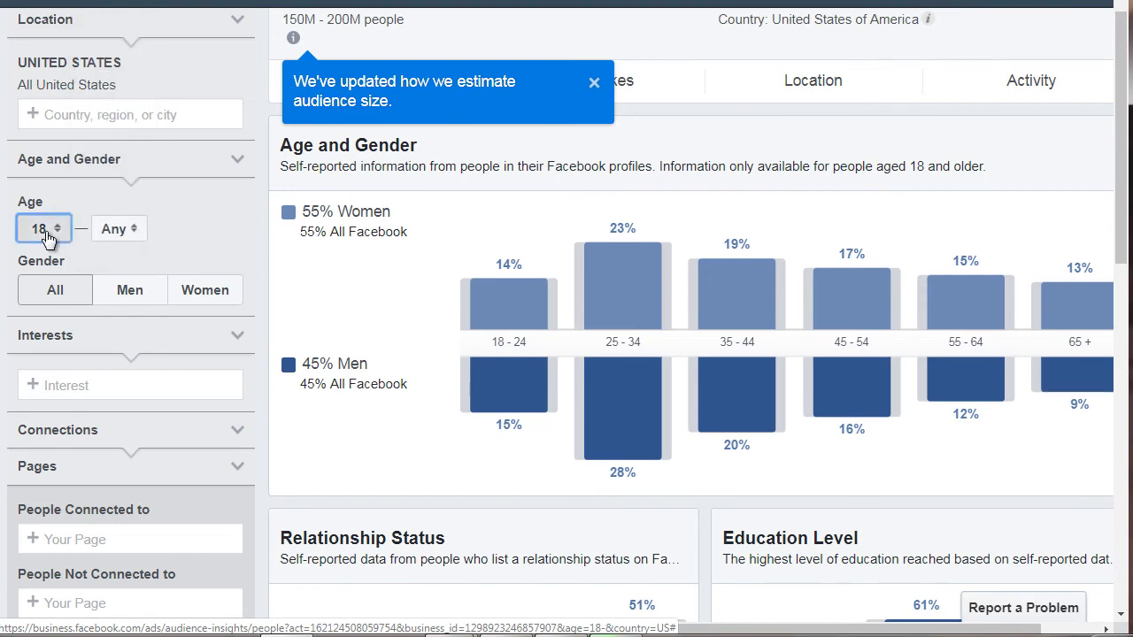
click(42, 232)
scroll(49, 239, up, 1)
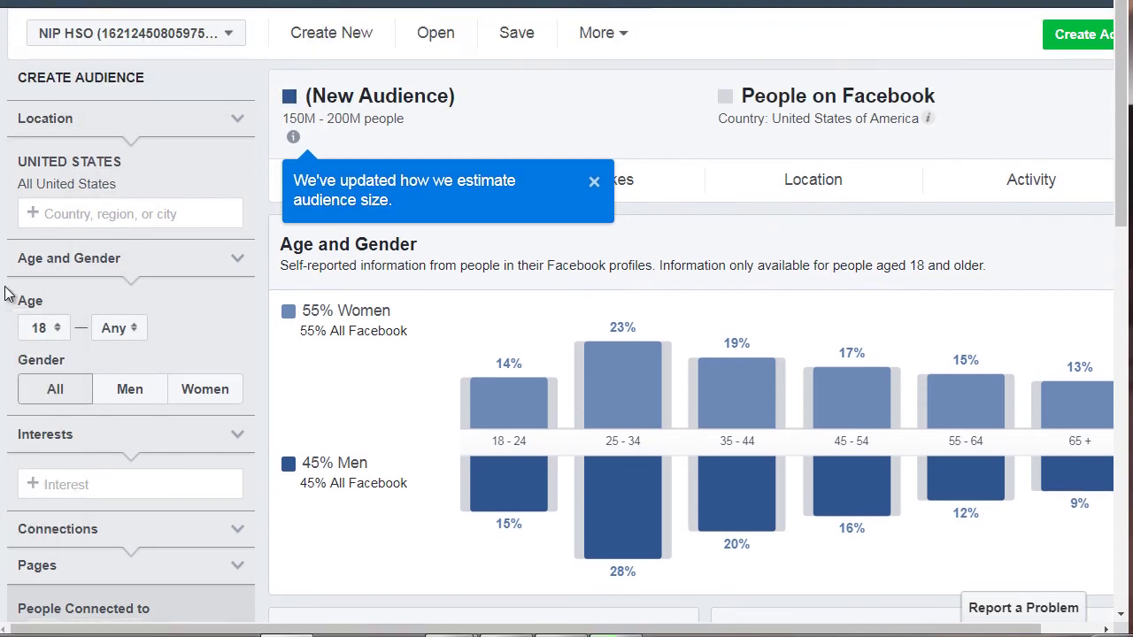
scroll(10, 296, down, 1)
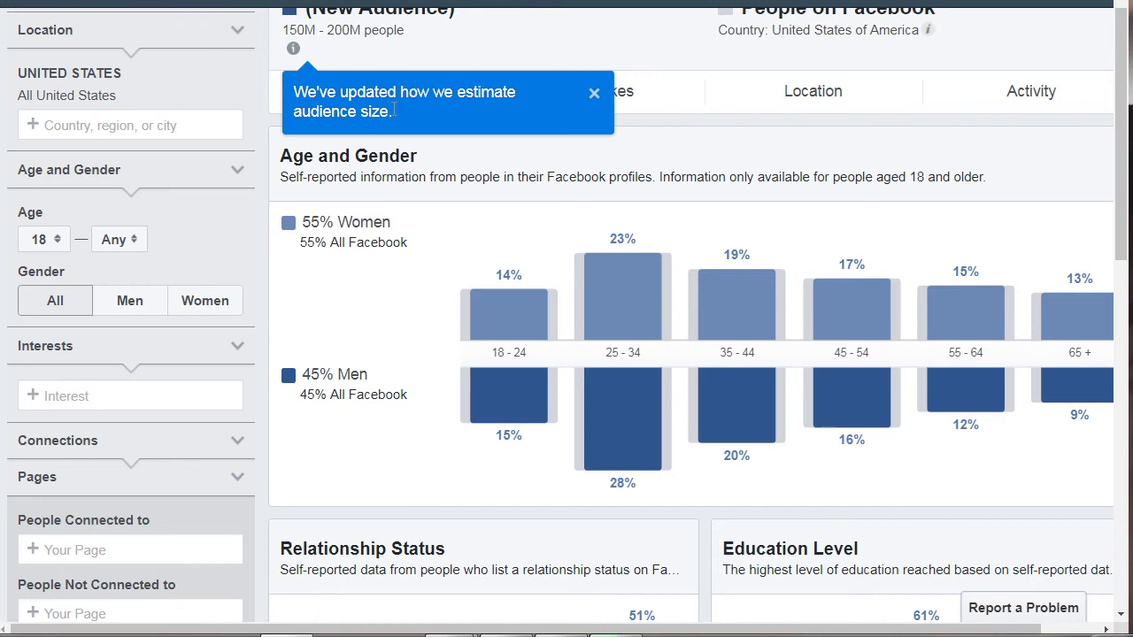
Dismiss the audience size notice and search the interests for scuba, adding Scuba diving to the audience.
click(595, 94)
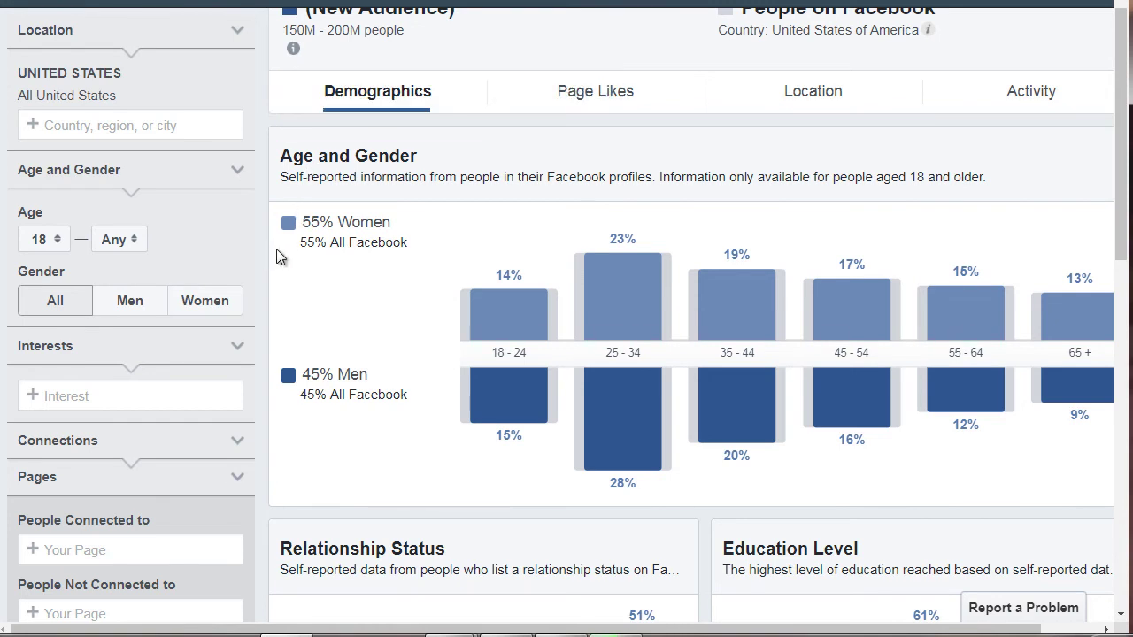
scroll(276, 248, down, 2)
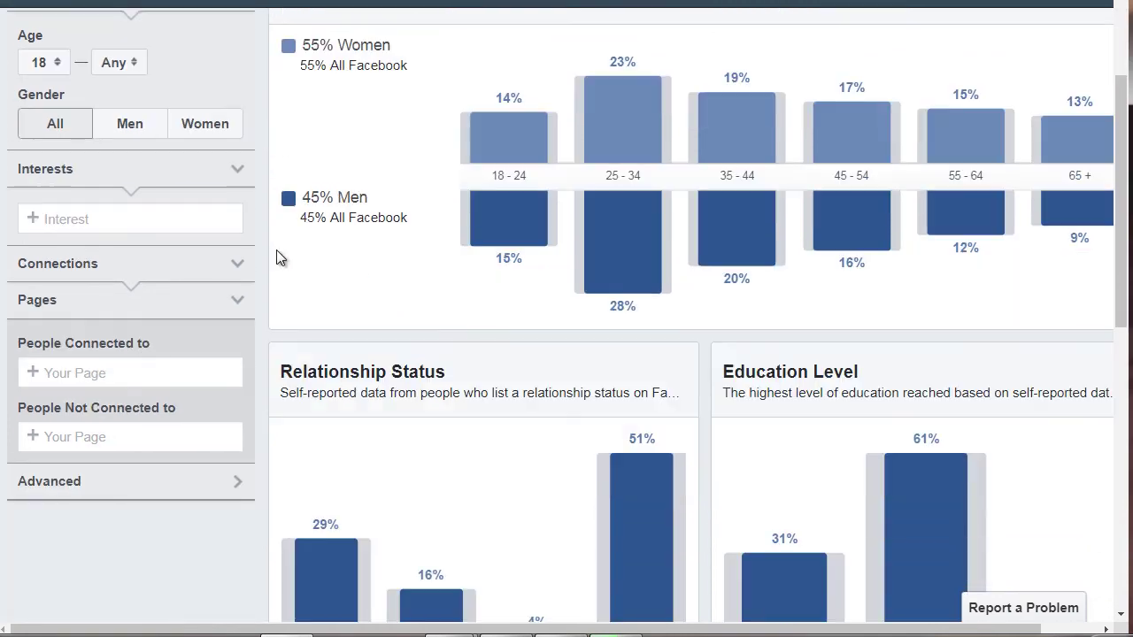
click(73, 217)
text(scuba)
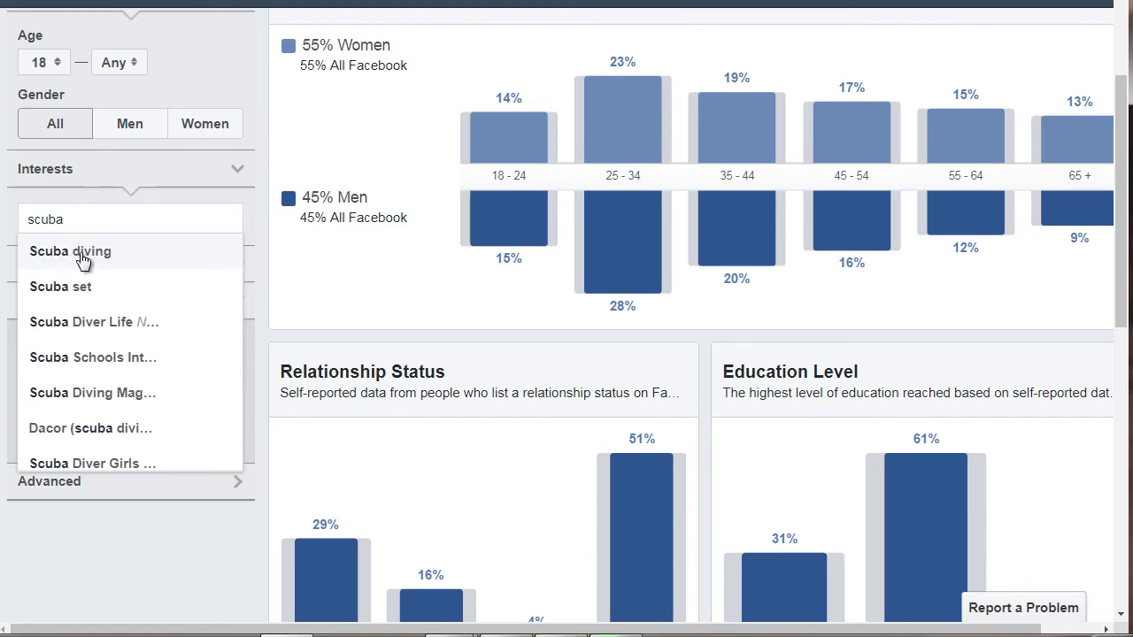
click(85, 255)
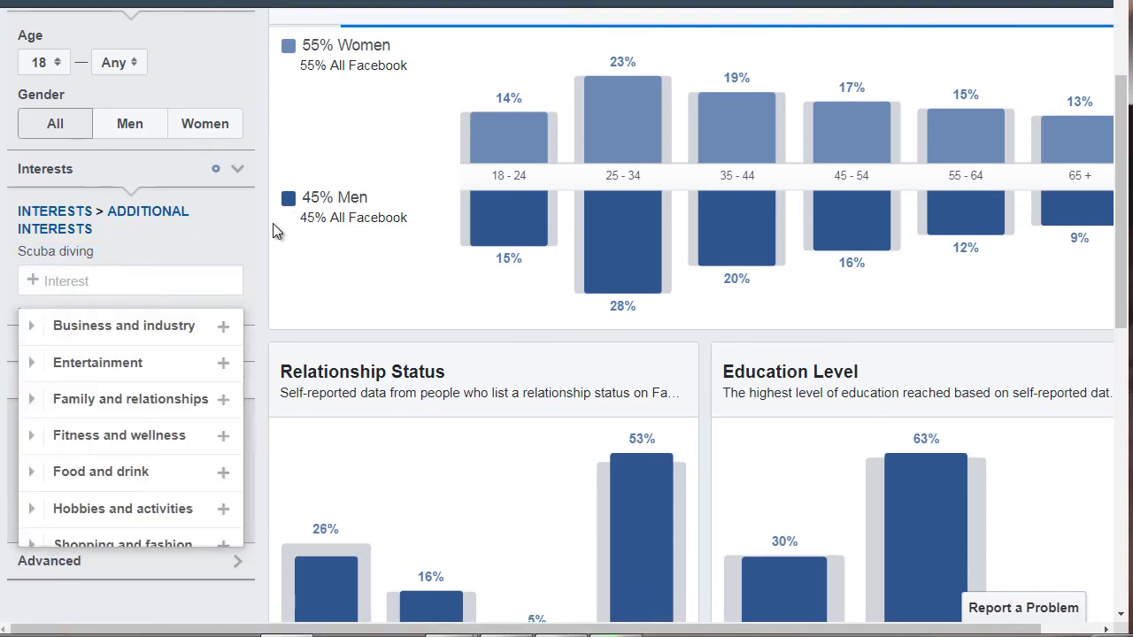
click(272, 223)
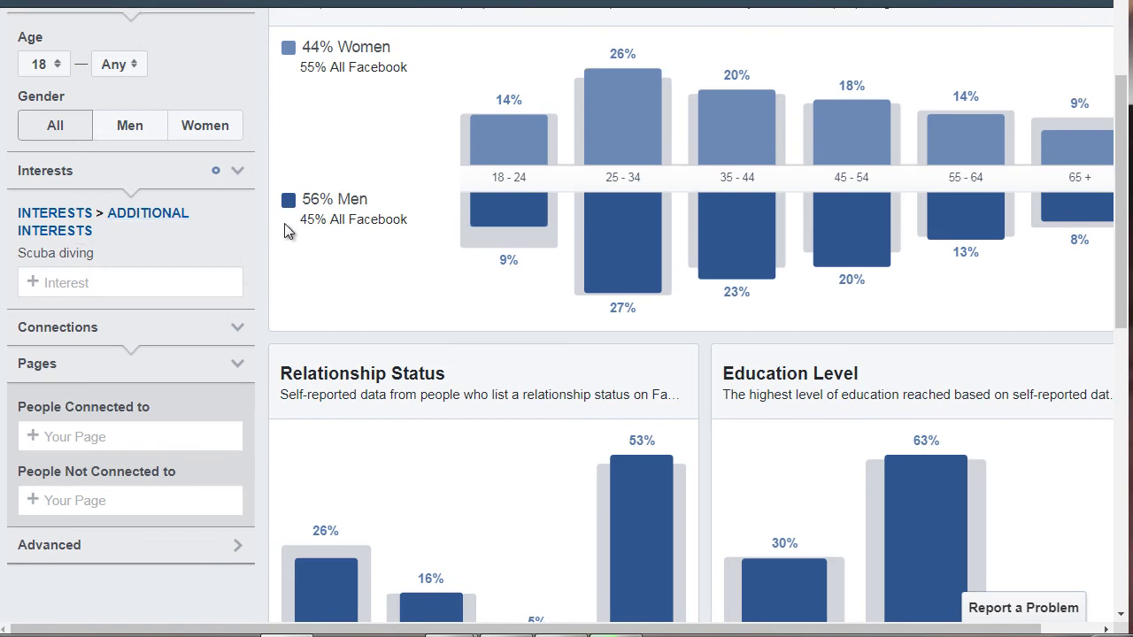
Check the estimated audience size, dismiss its notice, and examine the Age and Gender chart across the age groups.
scroll(284, 223, up, 2)
mouse_move(293, 48)
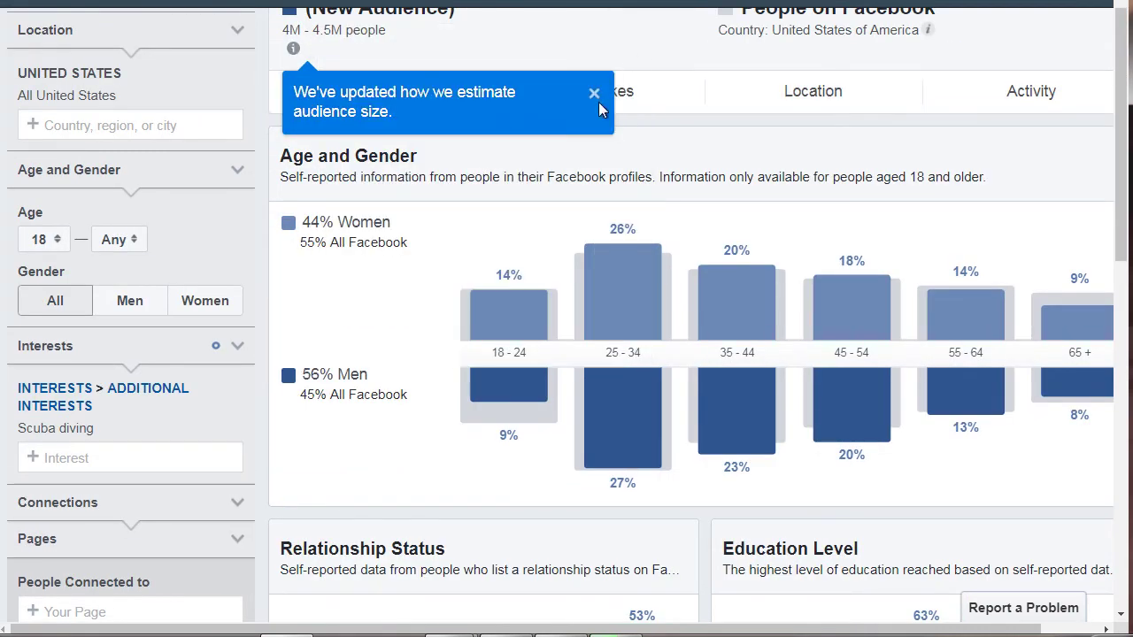
click(593, 94)
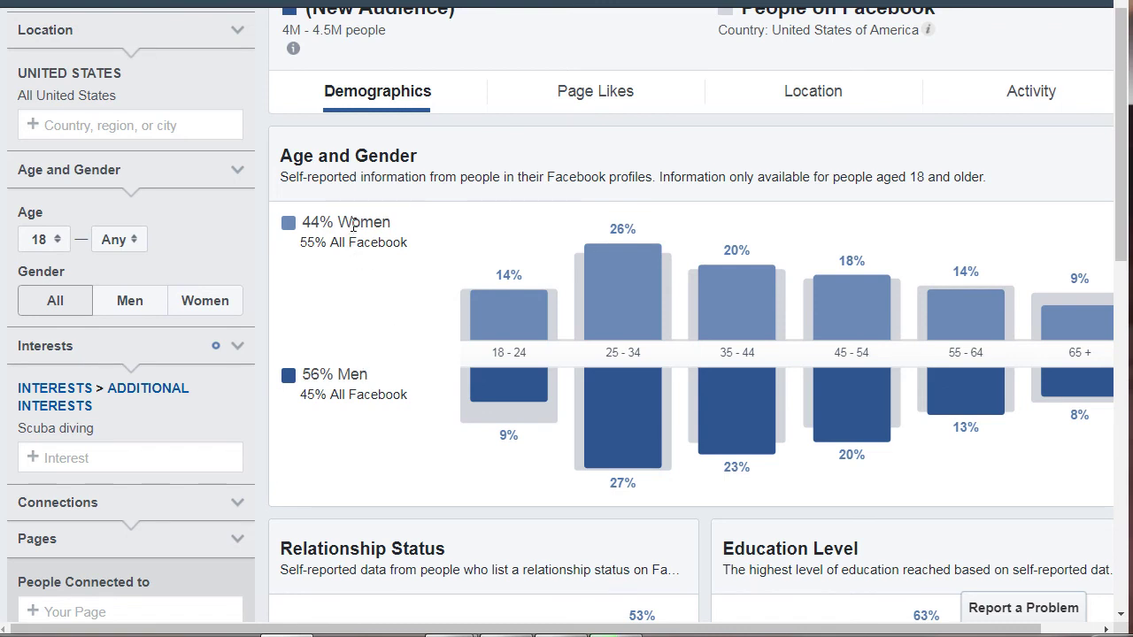
mouse_move(611, 378)
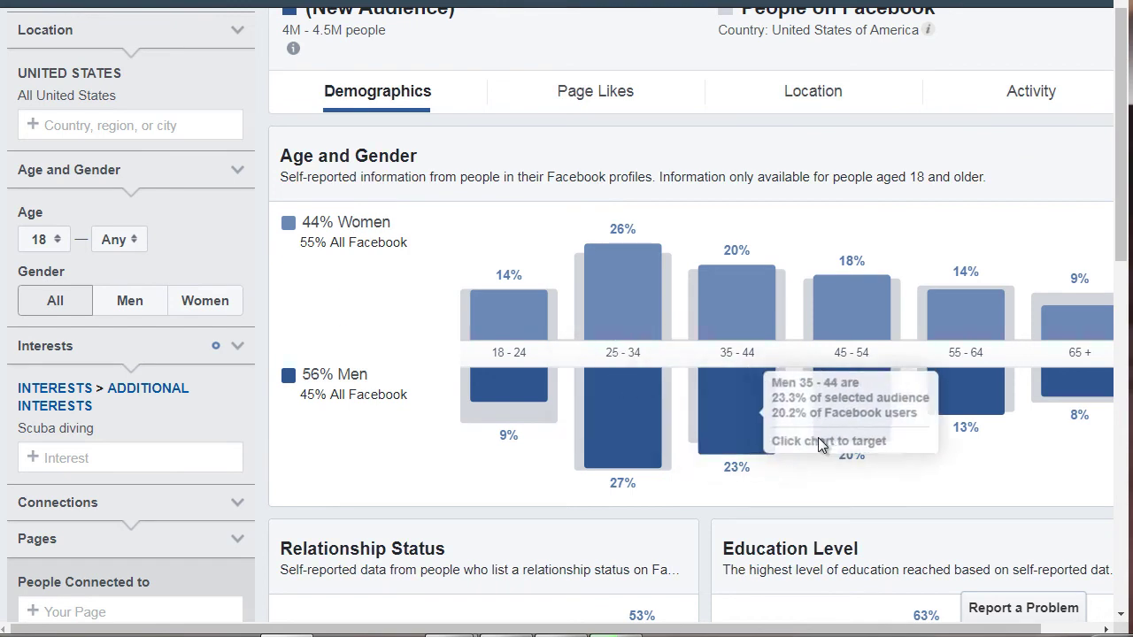
mouse_move(820, 453)
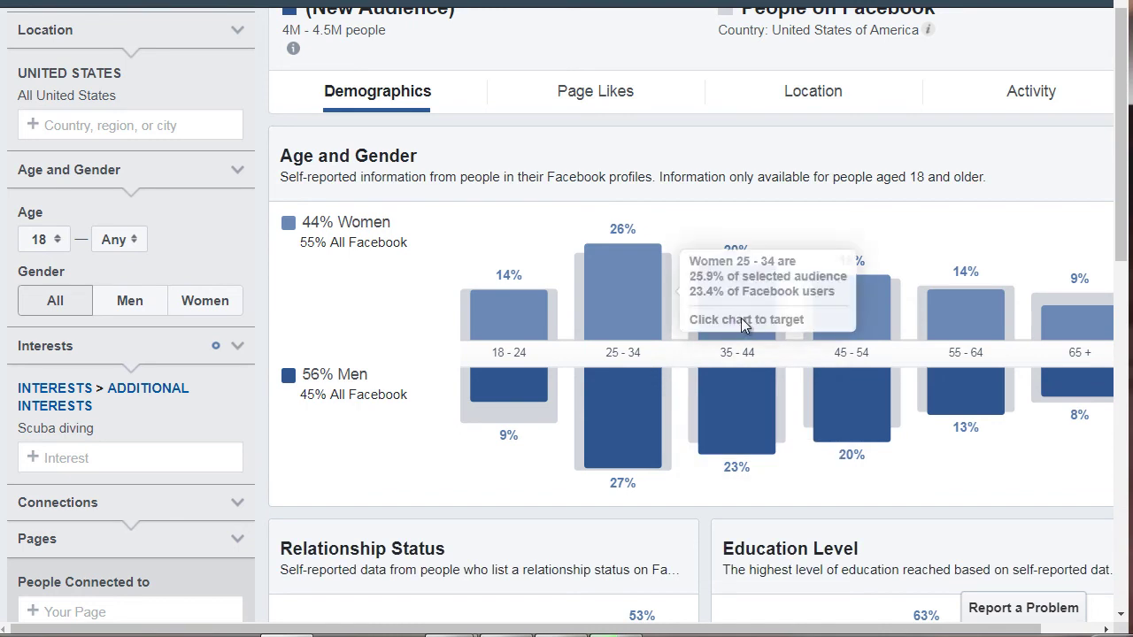
mouse_move(889, 318)
mouse_move(491, 346)
mouse_move(1097, 337)
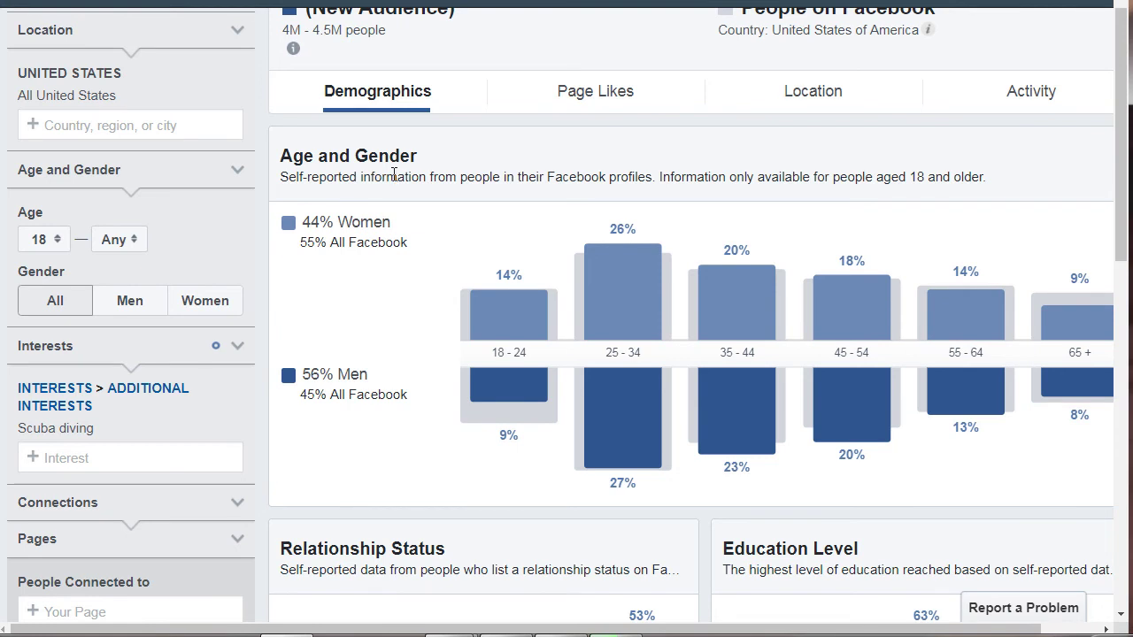
Examine the Relationship Status and Education Level charts for the scuba diving audience.
scroll(396, 177, down, 3)
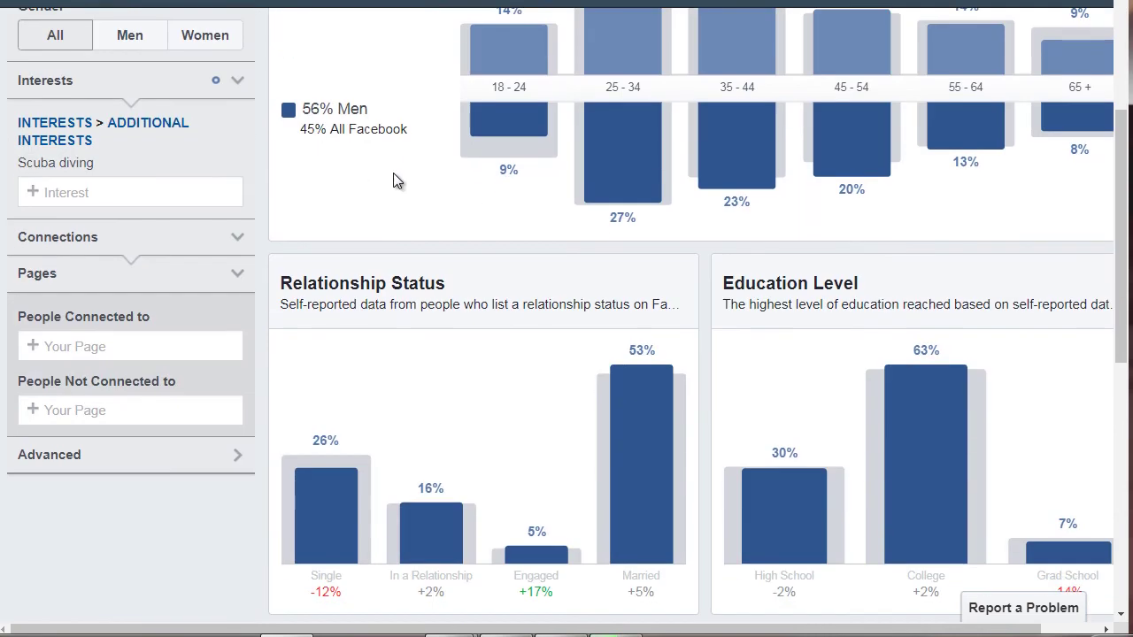
scroll(402, 177, down, 3)
scroll(416, 168, up, 1)
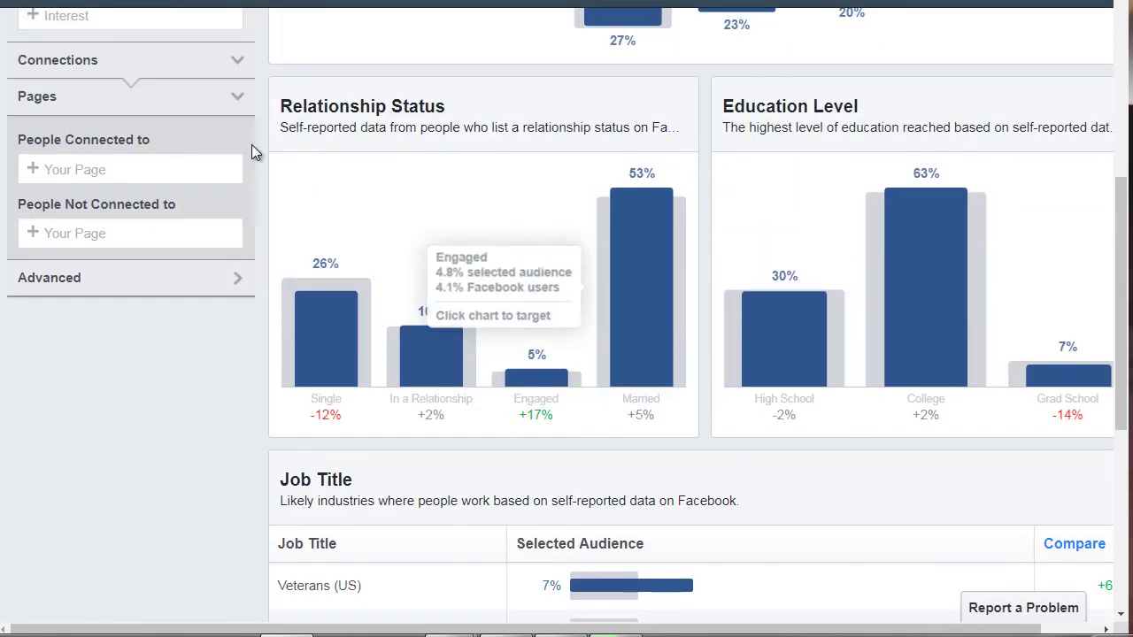
mouse_move(649, 315)
mouse_move(964, 297)
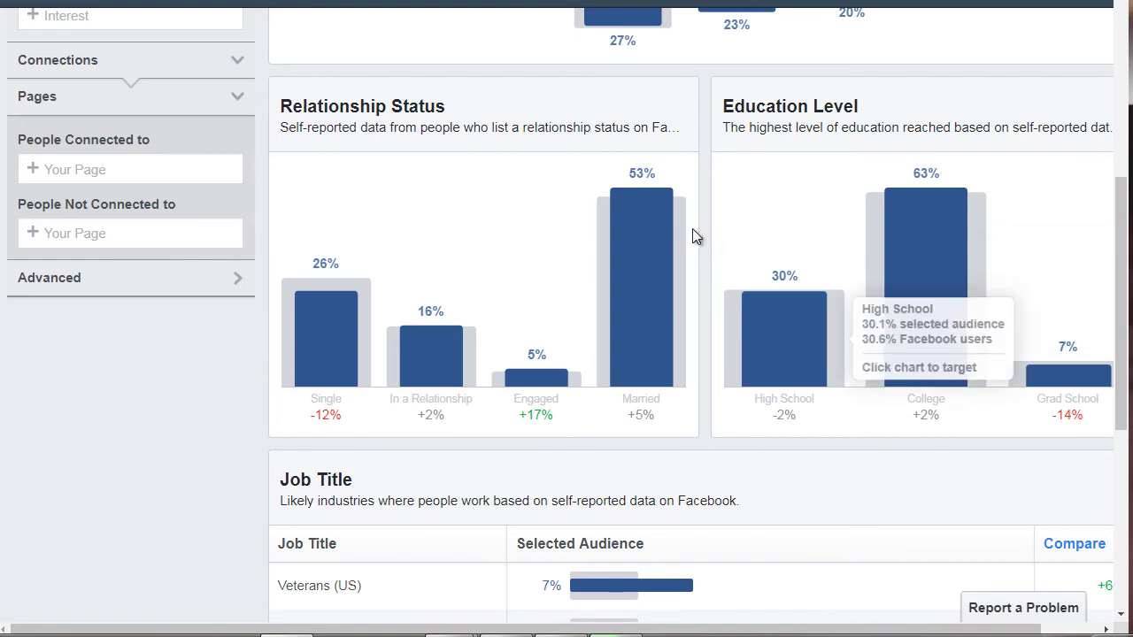
Examine the Job Title table for the scuba diving audience, including its Compare column.
scroll(699, 227, down, 1)
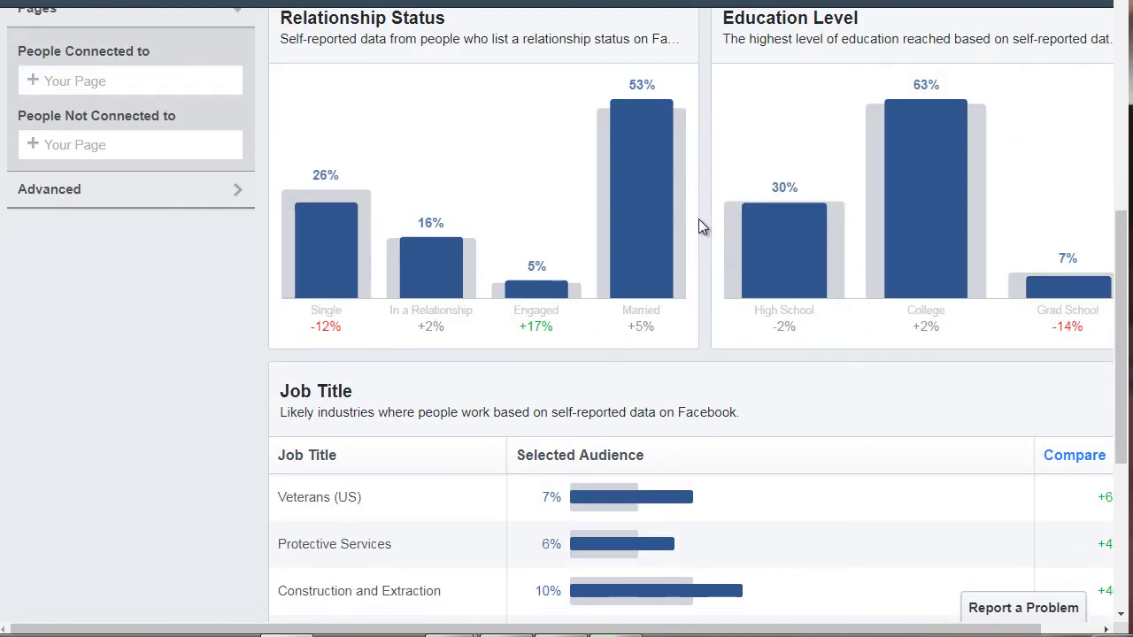
scroll(699, 219, down, 4)
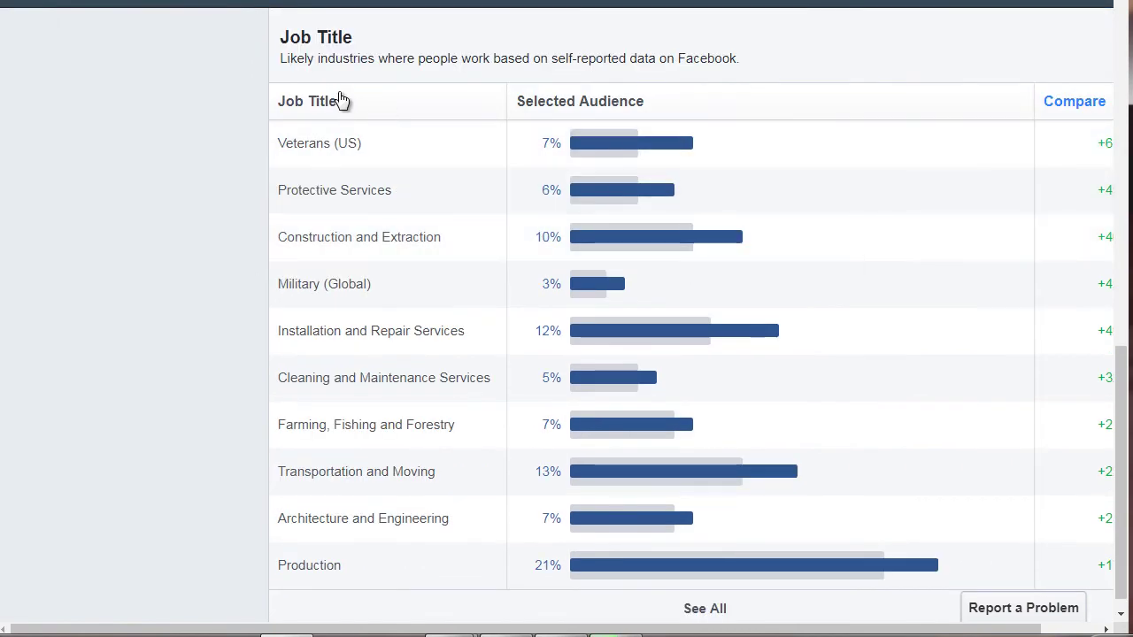
scroll(747, 584, down, 1)
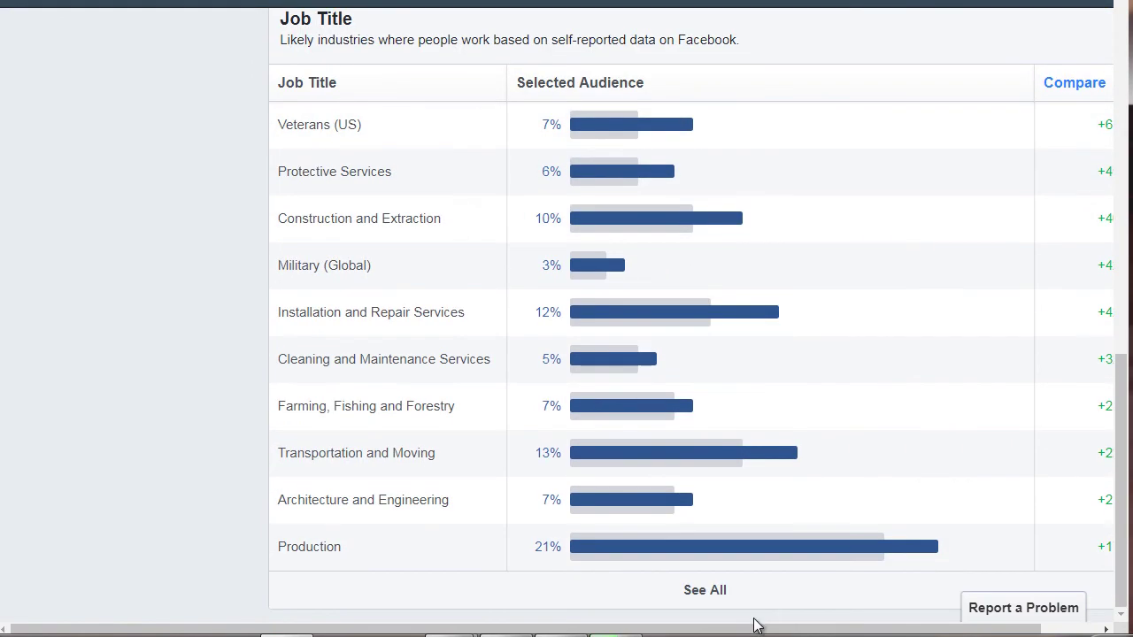
scroll(802, 625, right, 1)
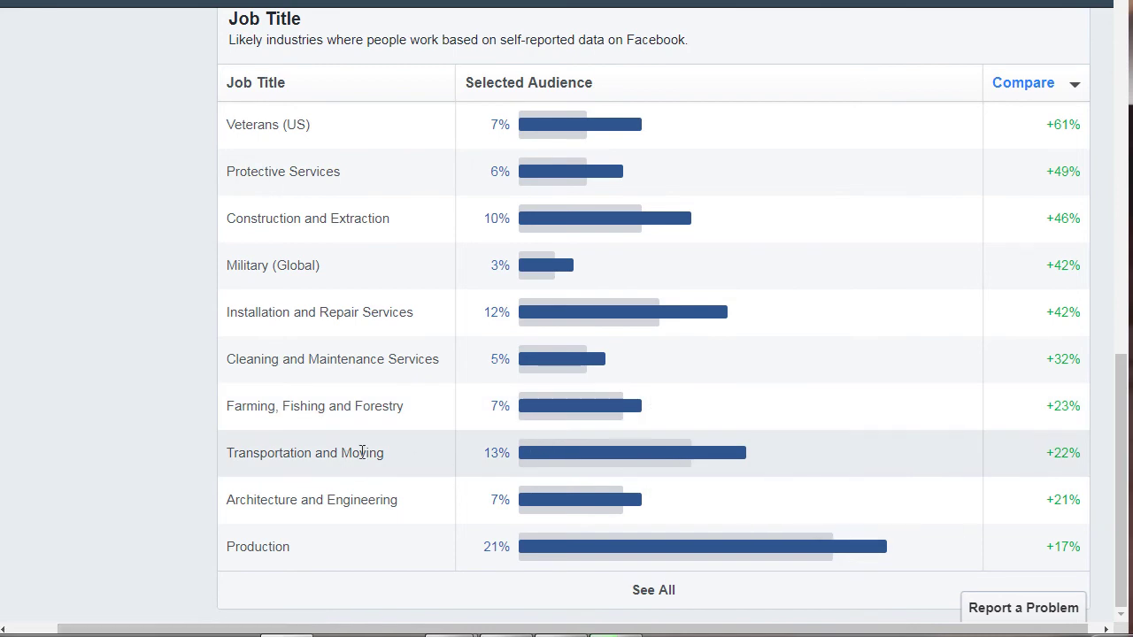
mouse_move(536, 445)
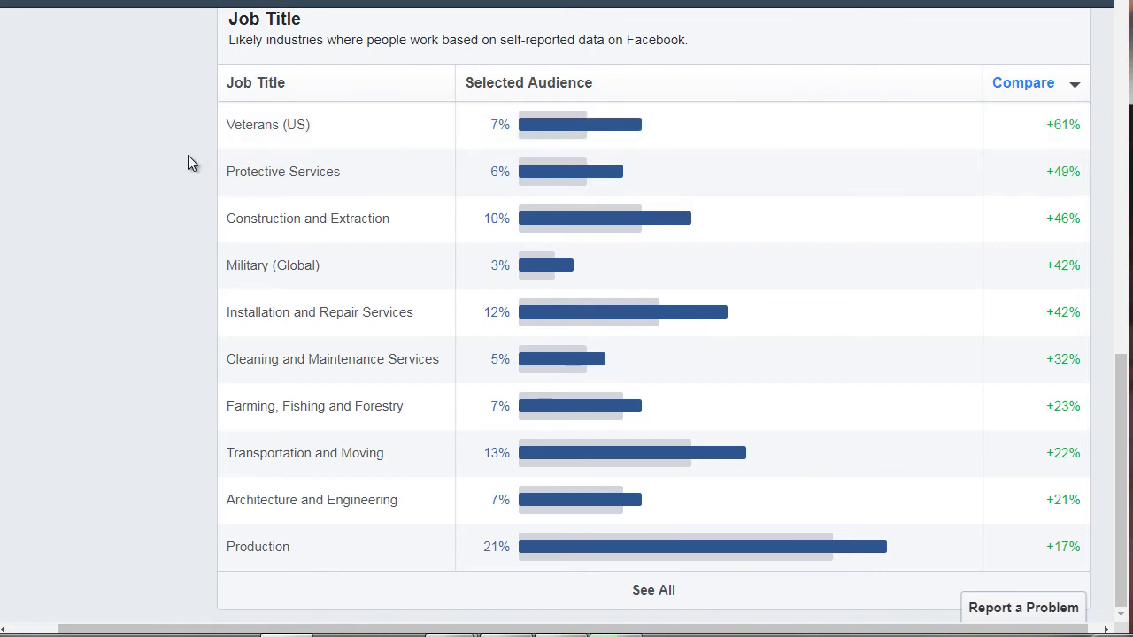
Open the audience's Page Likes insights, dismiss the audience size notice, and examine the Top Categories list.
scroll(185, 151, up, 15)
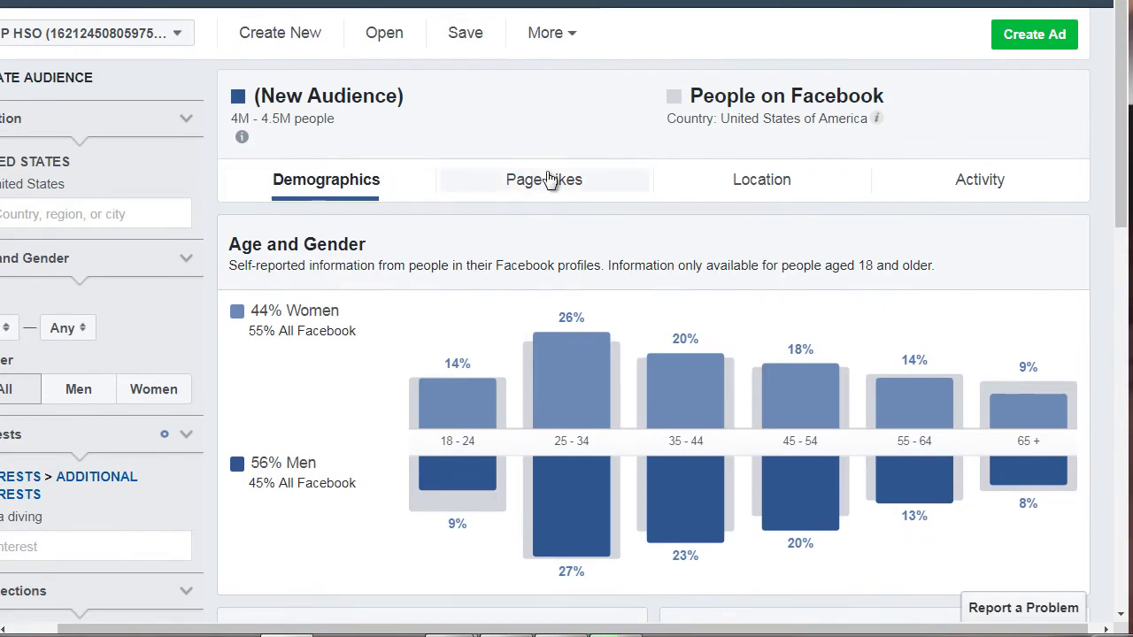
click(548, 180)
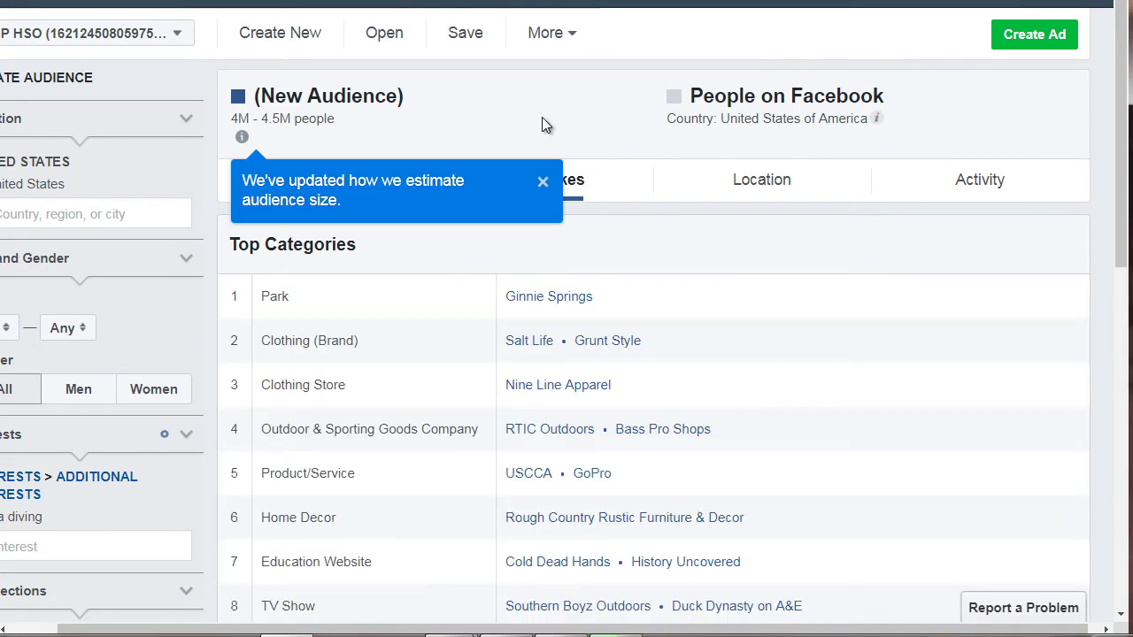
click(543, 181)
scroll(516, 106, down, 1)
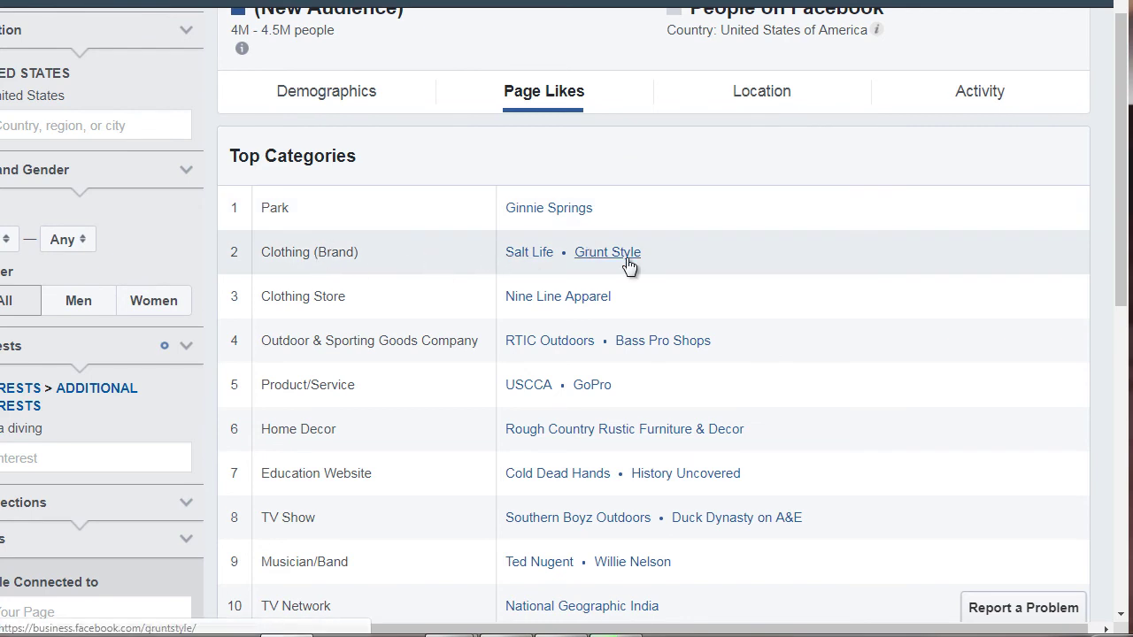
scroll(470, 284, down, 1)
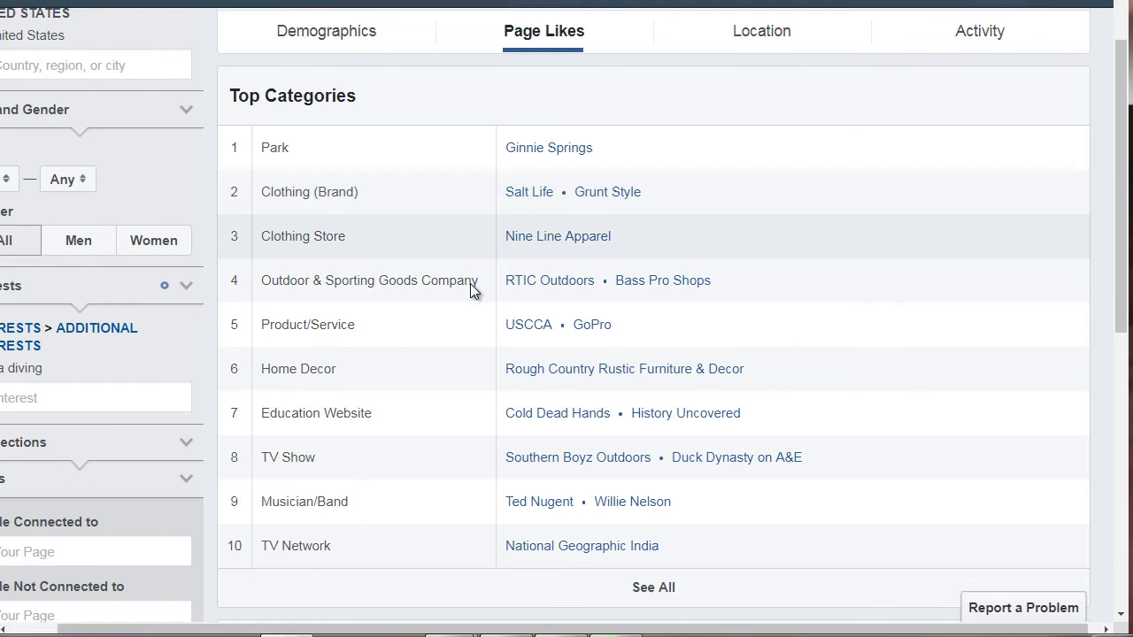
scroll(523, 265, down, 1)
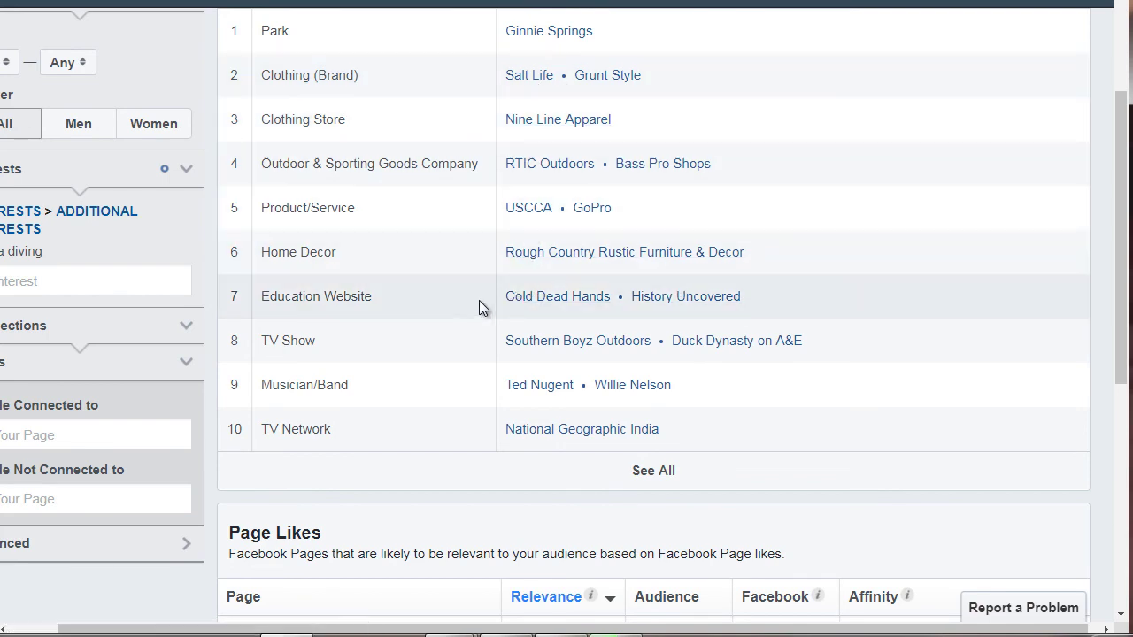
scroll(479, 300, down, 1)
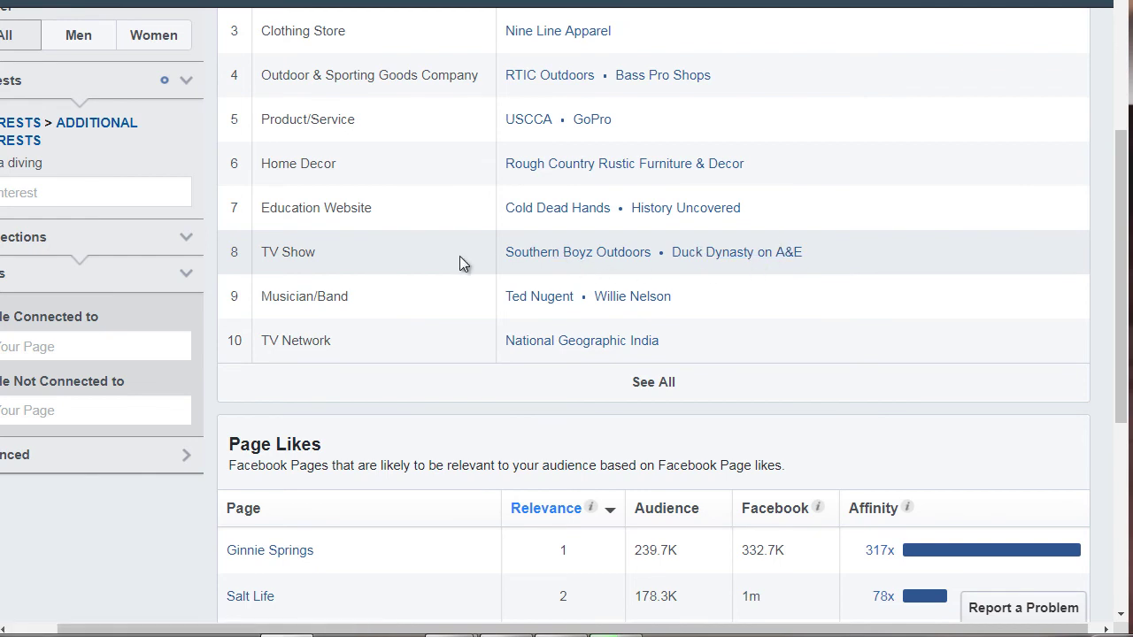
scroll(331, 409, up, 1)
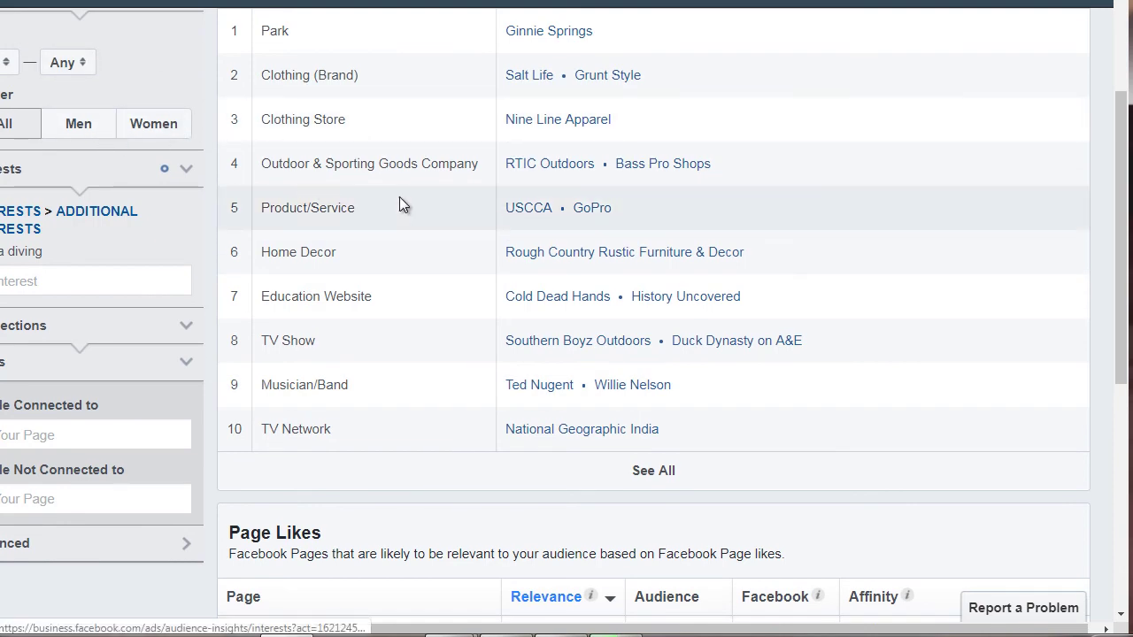
Examine the Page Likes table of relevant Facebook Pages with their relevance, audience and affinity figures.
scroll(437, 296, down, 1)
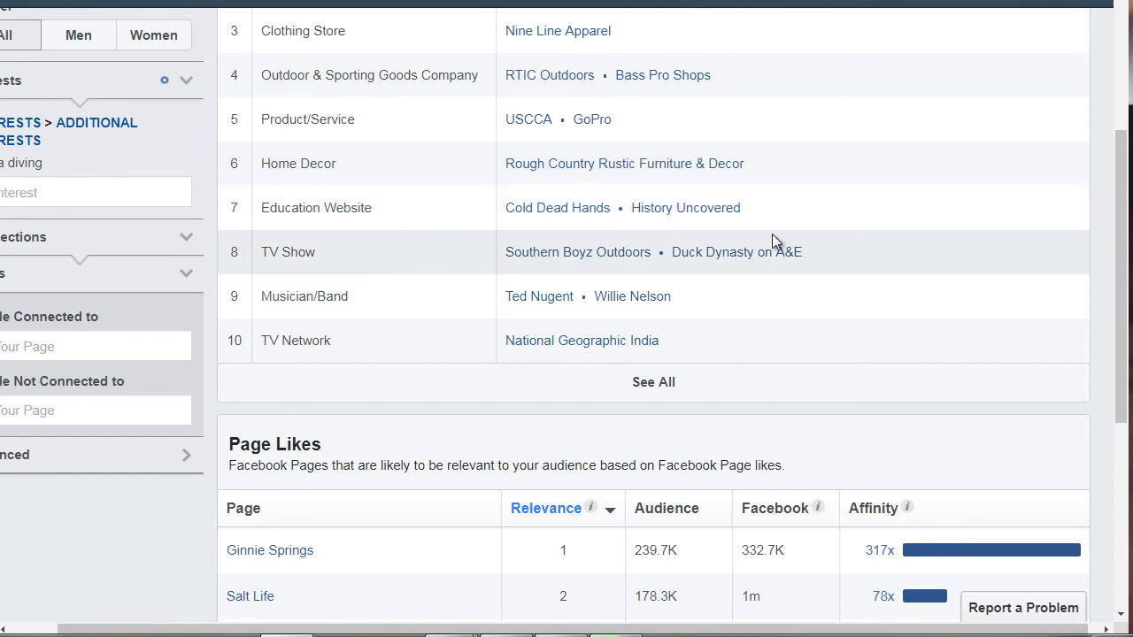
scroll(429, 280, down, 3)
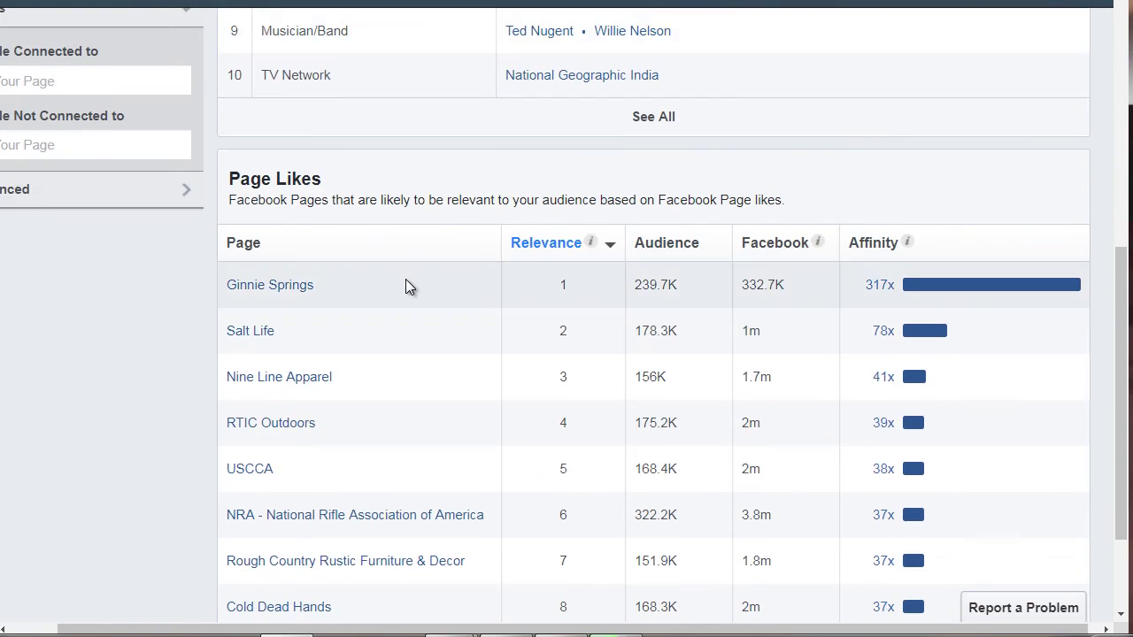
scroll(406, 279, down, 1)
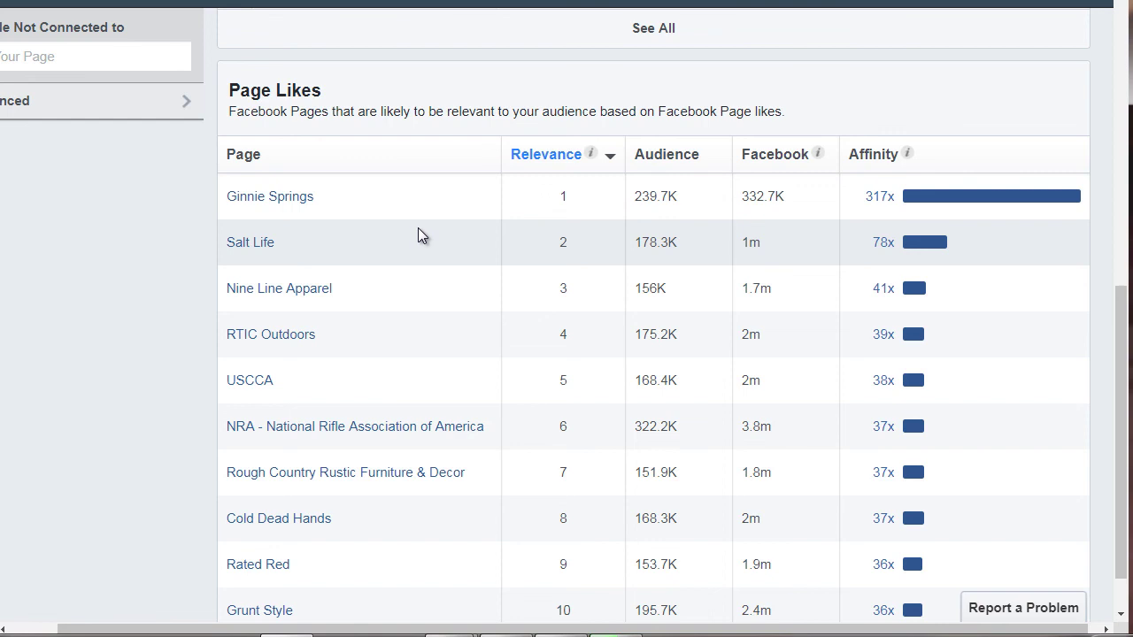
Open the audience's Location insights and look through its Top Cities, Top Countries and Top Languages.
scroll(447, 273, up, 8)
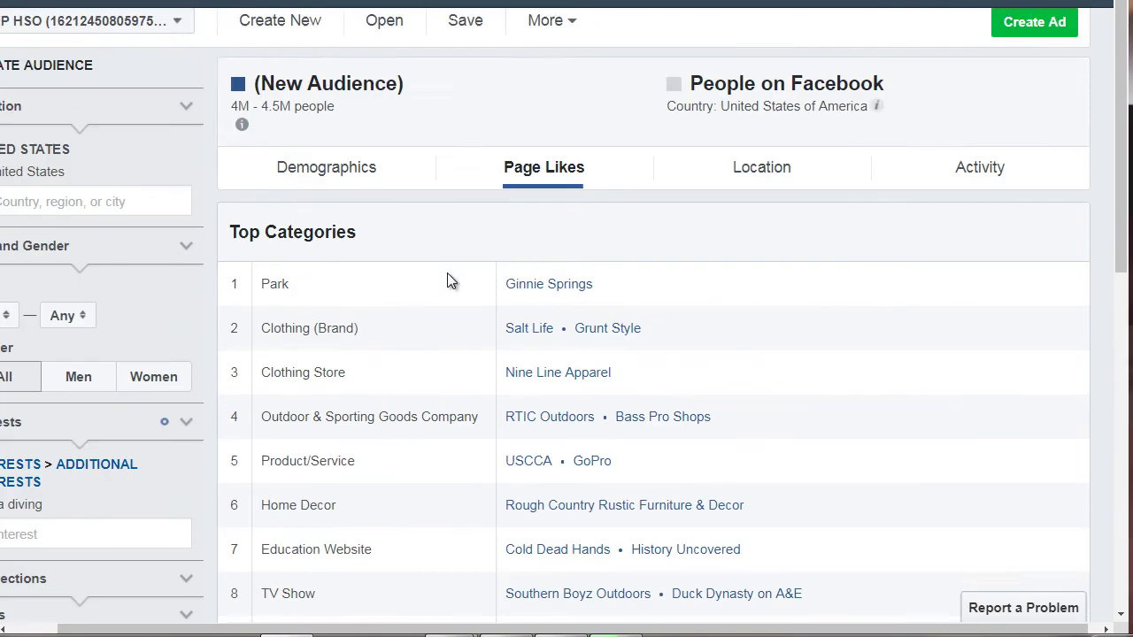
scroll(447, 274, down, 1)
click(758, 96)
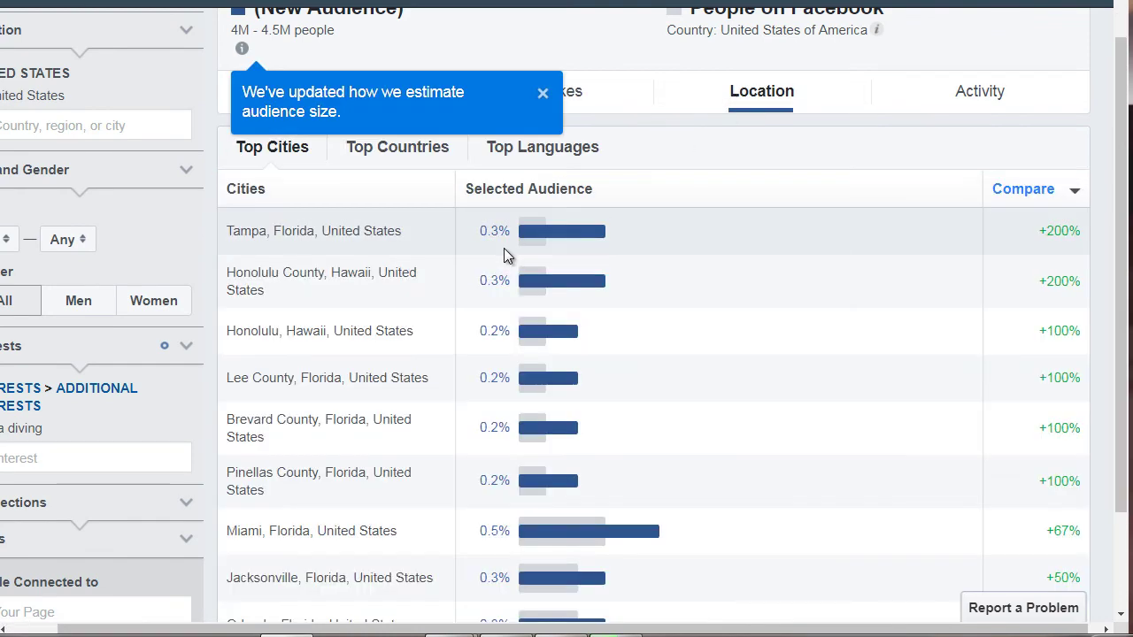
click(544, 96)
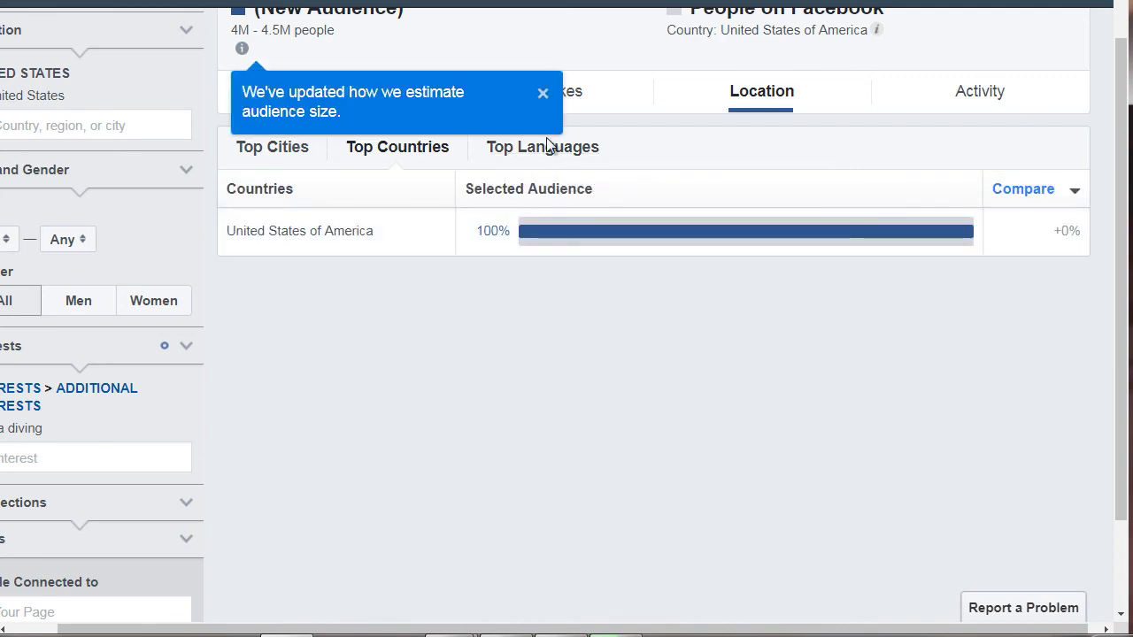
click(571, 152)
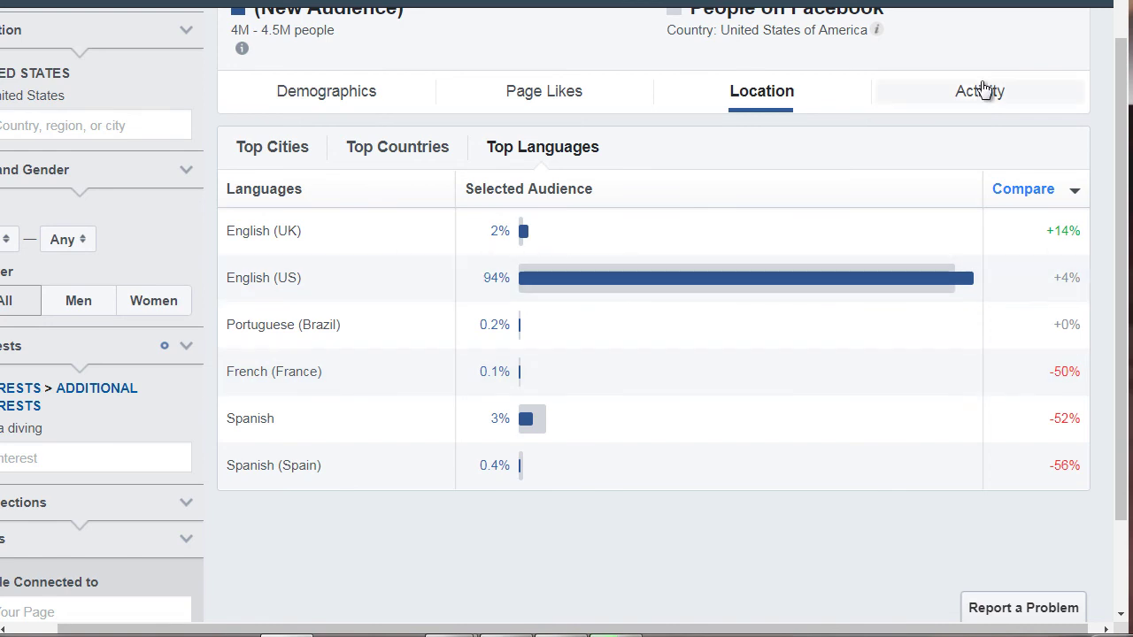
Open the Activity insights, dismiss the audience size notice, and examine the Frequency of Activities and Device Users charts.
click(971, 97)
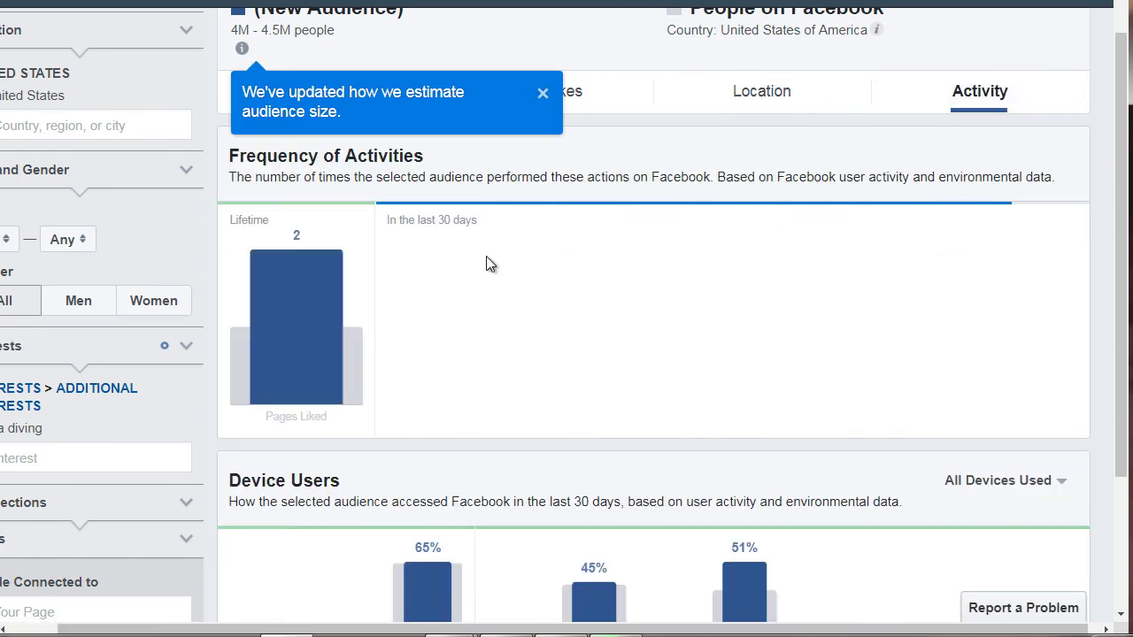
click(542, 95)
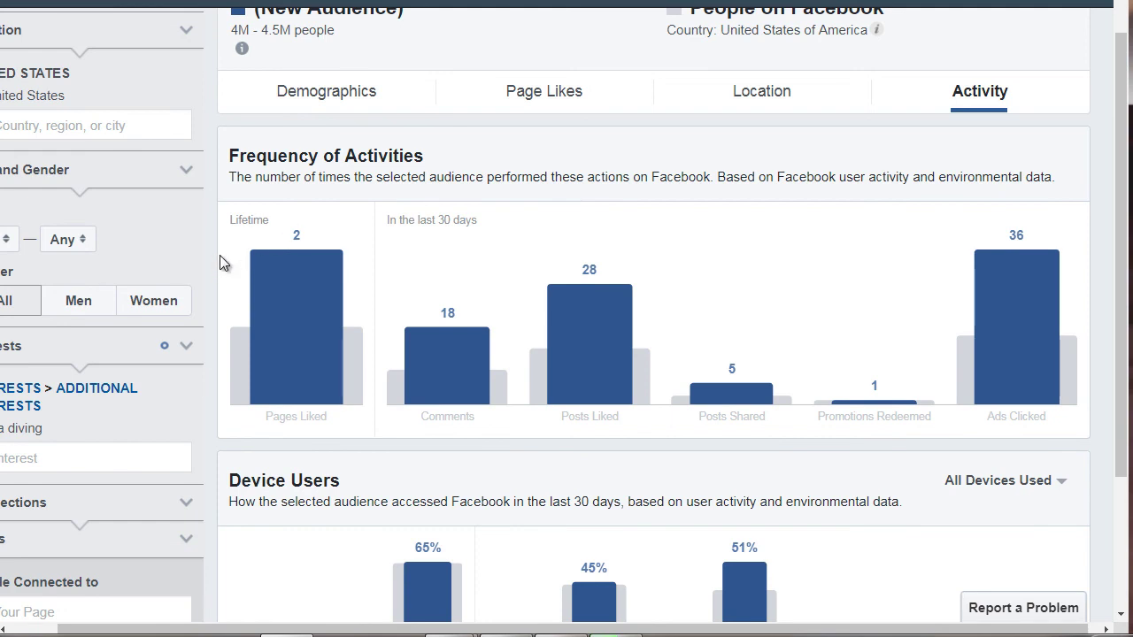
scroll(222, 263, down, 1)
scroll(222, 257, down, 1)
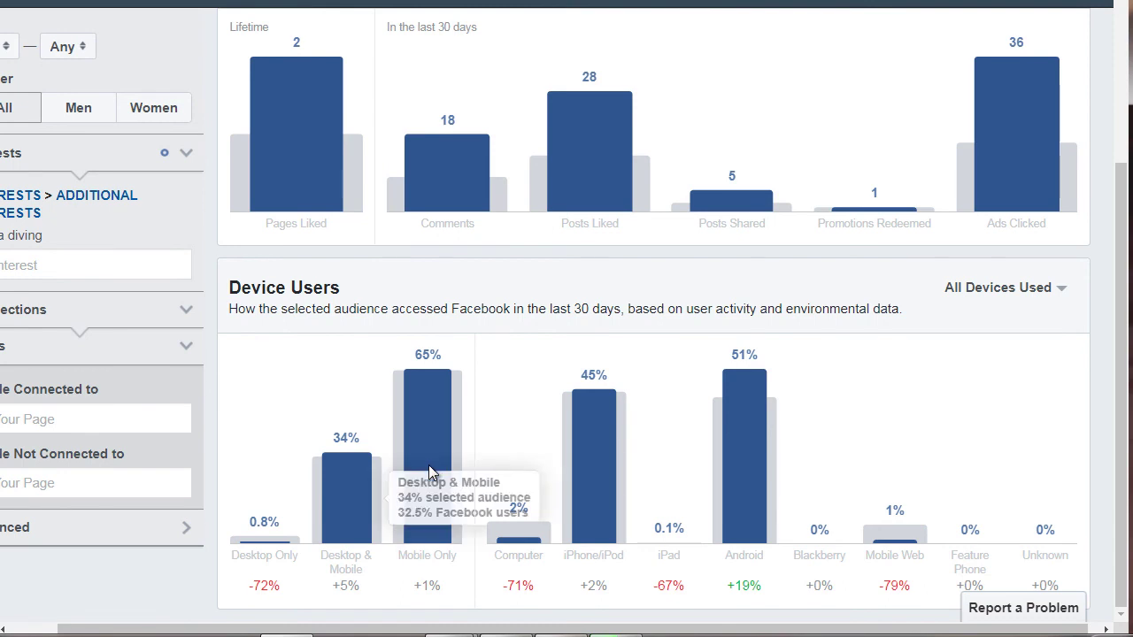
mouse_move(429, 469)
mouse_move(608, 445)
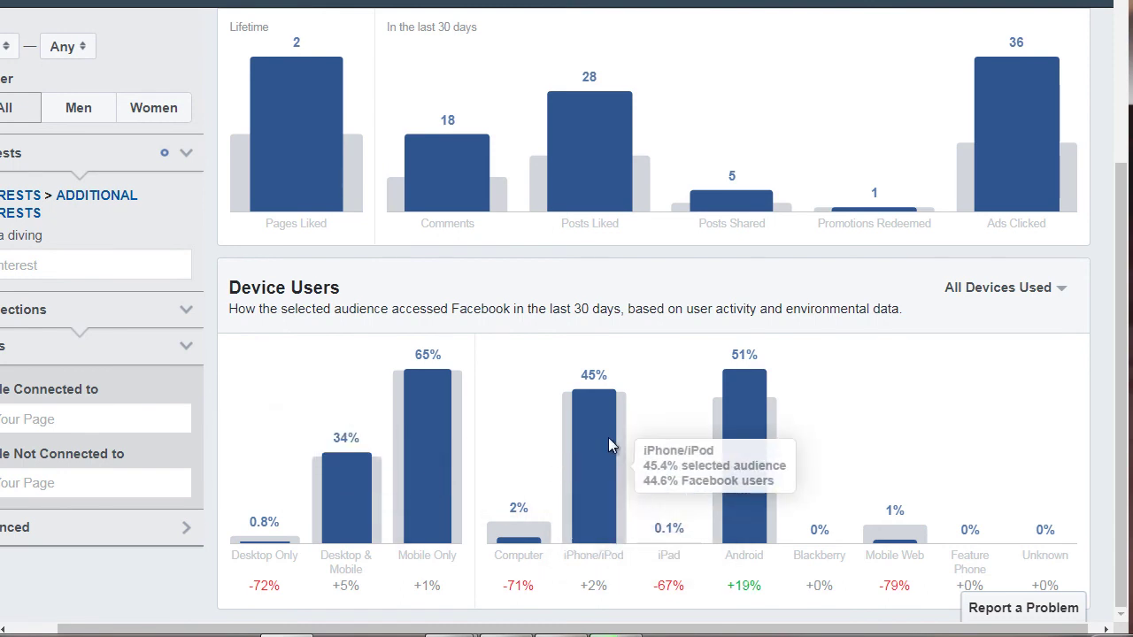
mouse_move(769, 436)
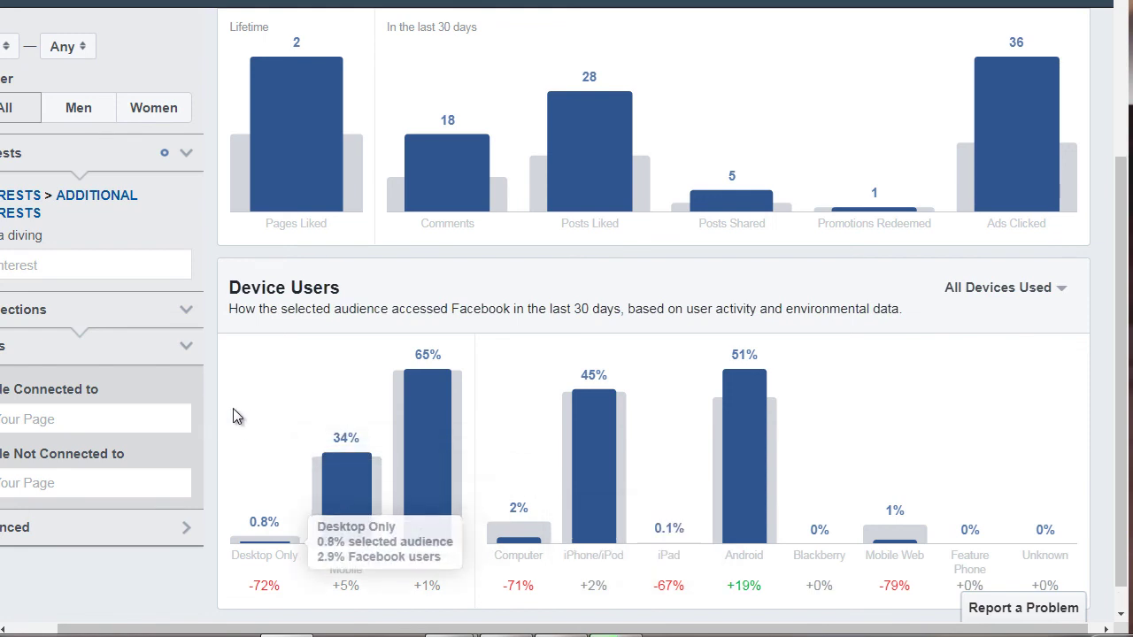
Review both activity charts once more and return to the audience overview with its filter settings in view.
scroll(237, 417, up, 2)
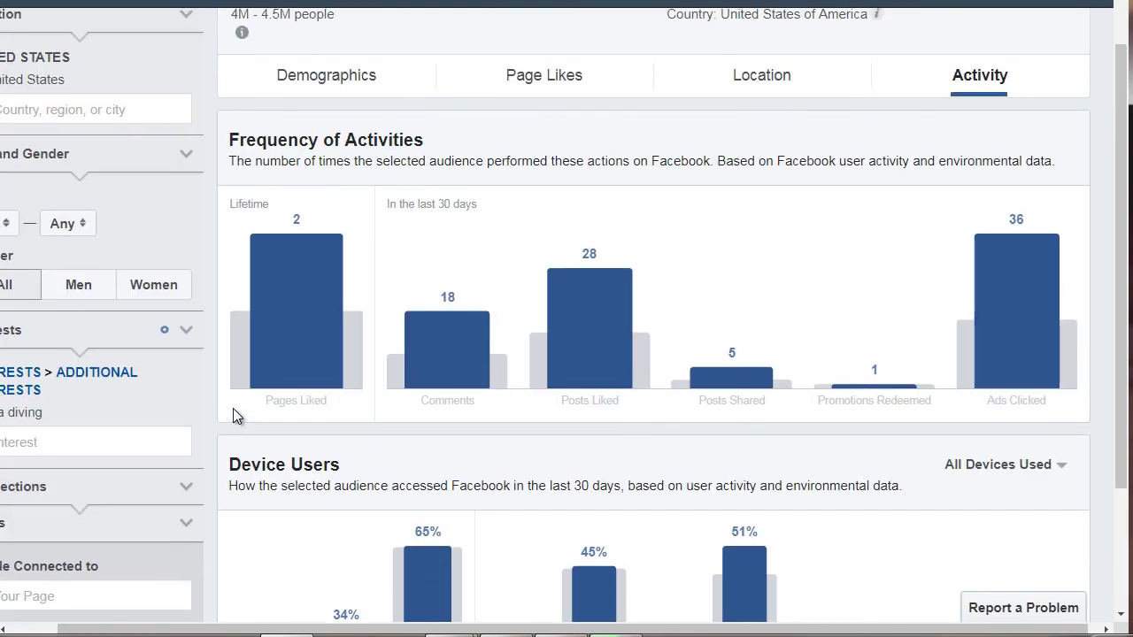
scroll(236, 416, down, 2)
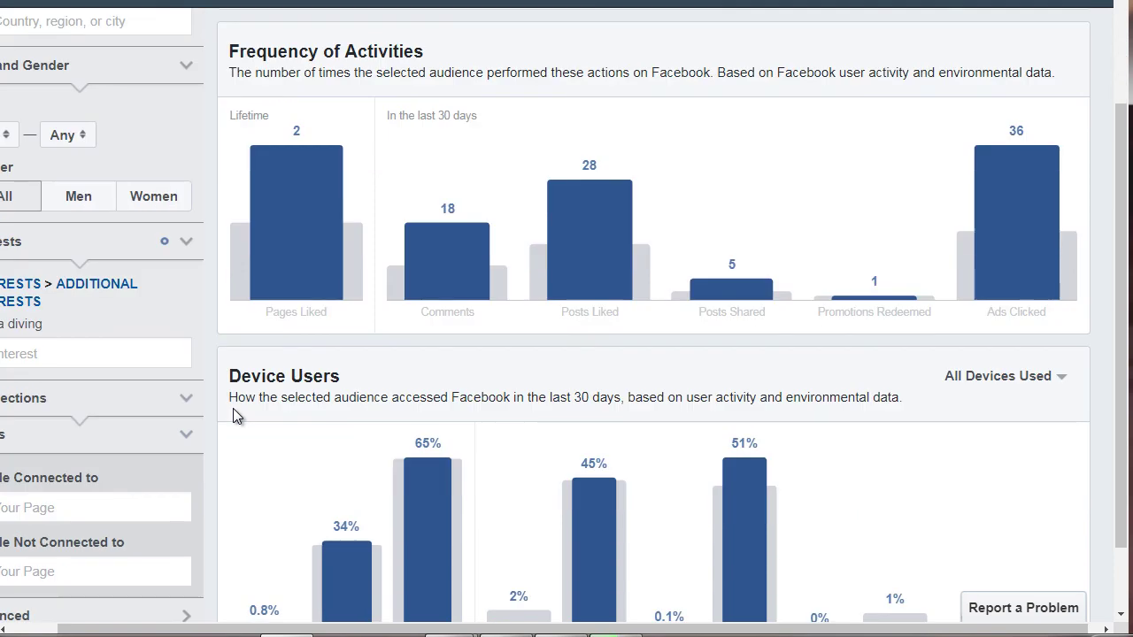
scroll(232, 416, left, 1)
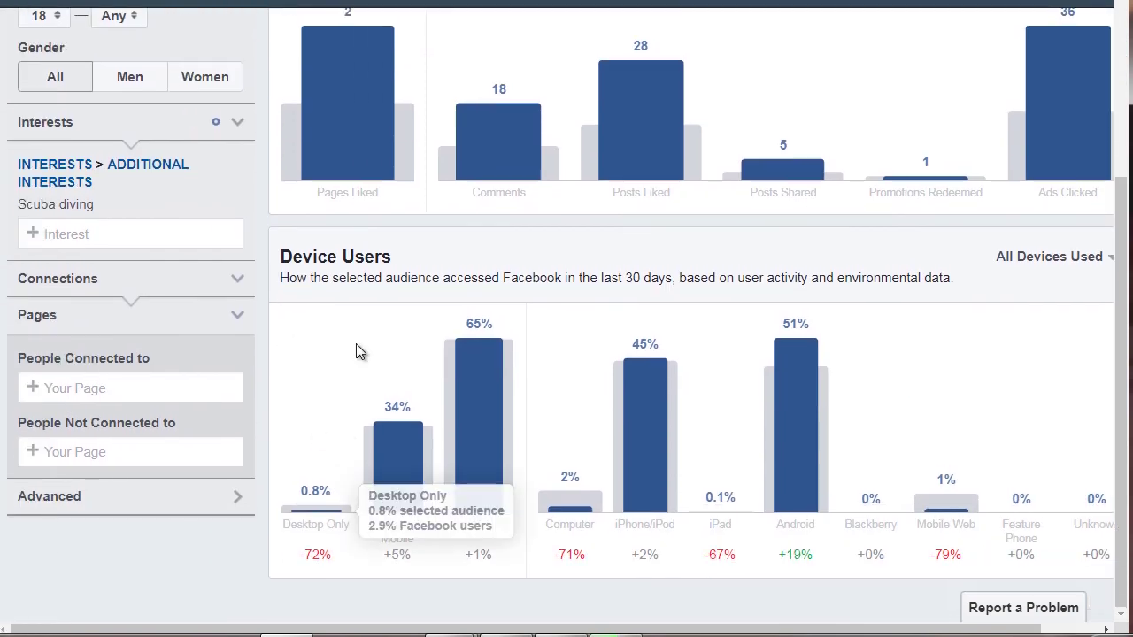
scroll(354, 457, up, 1)
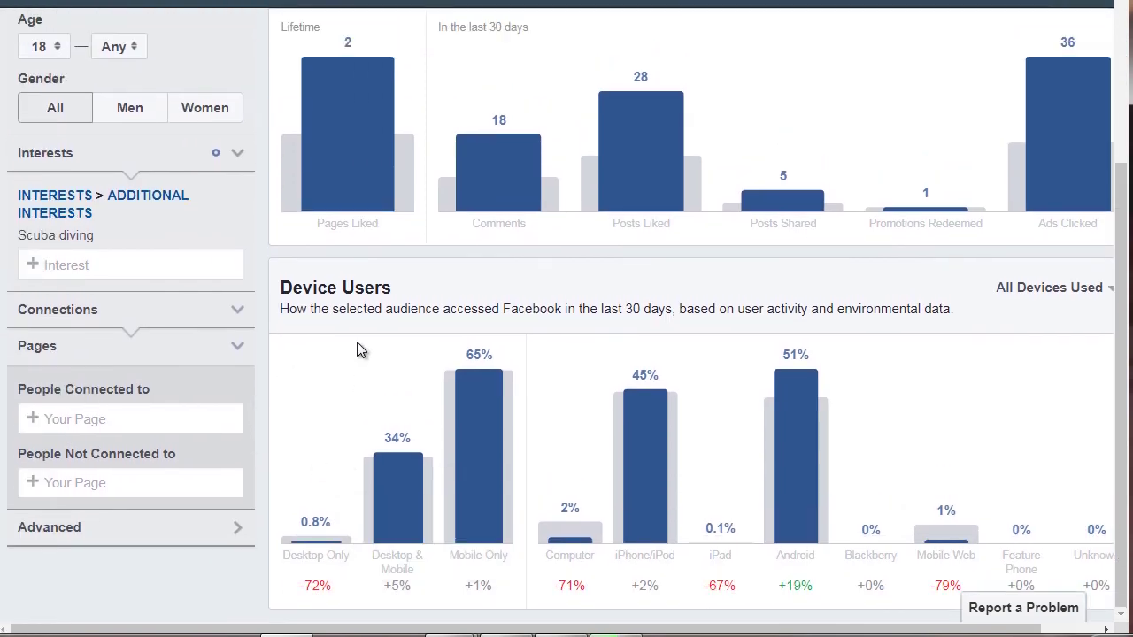
scroll(356, 347, up, 3)
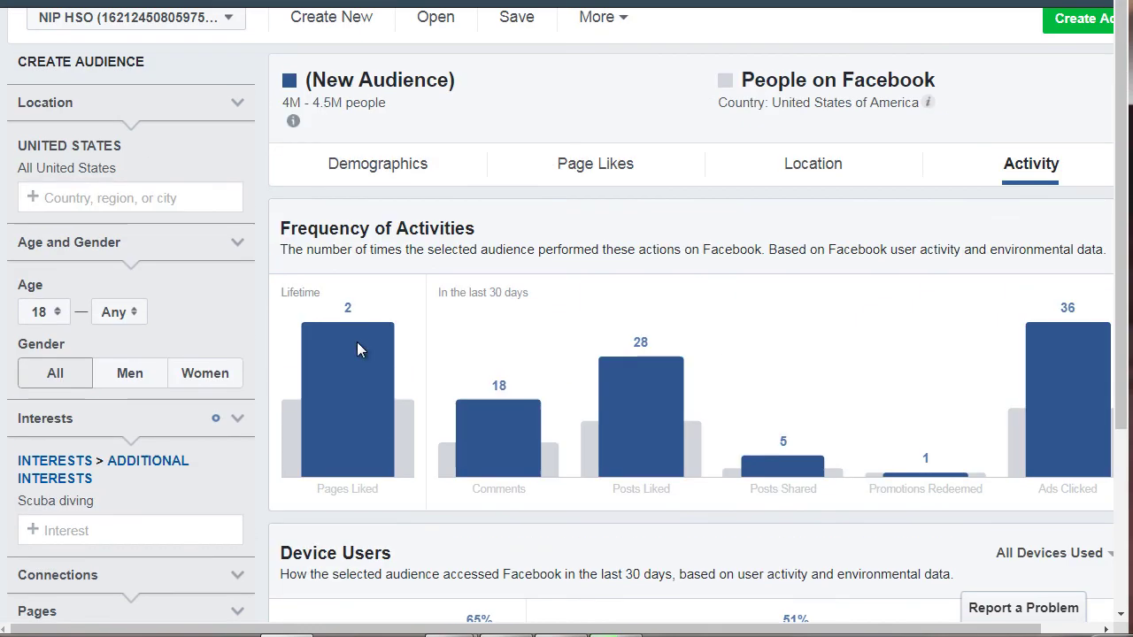